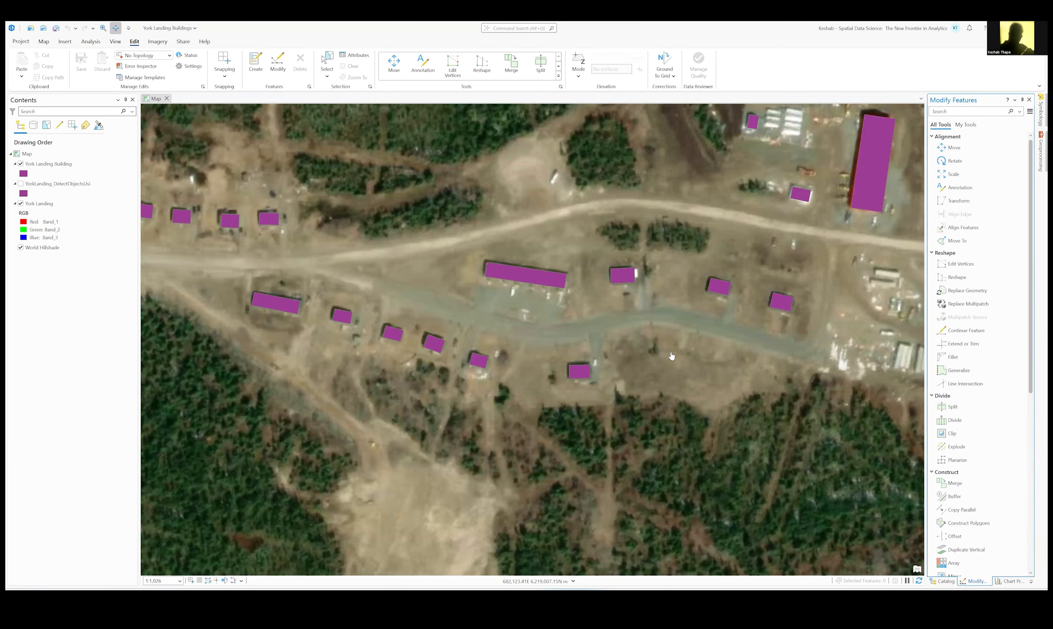
Move the long building footprint in the York Landing Building layer slightly to match the imagery and finish the move
{"action": "scroll", "coordinate": [560, 283], "scroll_direction": "up", "scroll_amount": 3}
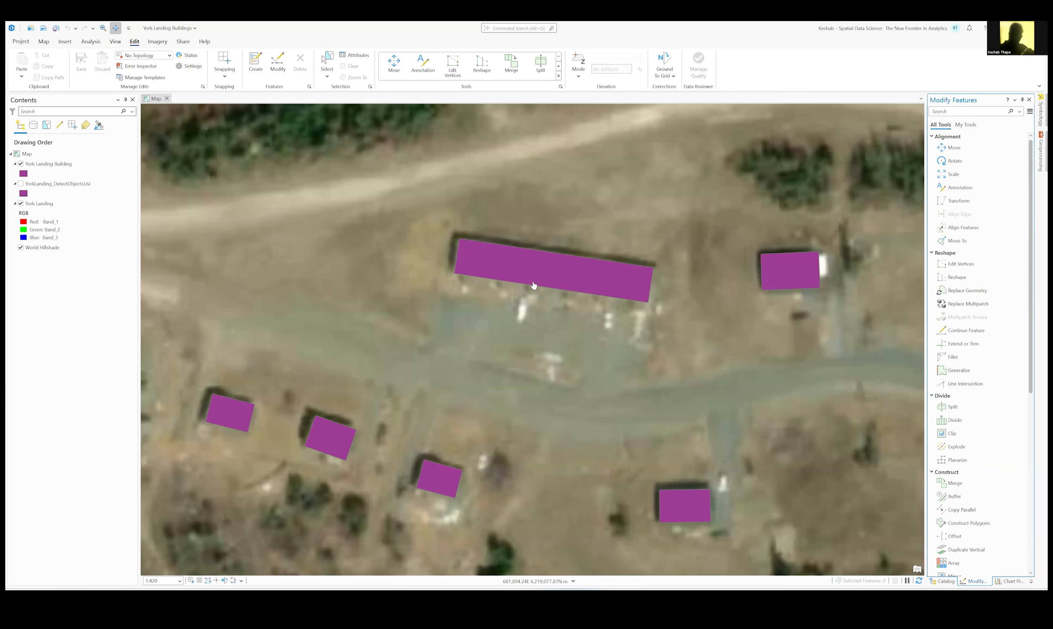
{"action": "left_click", "coordinate": [957, 148]}
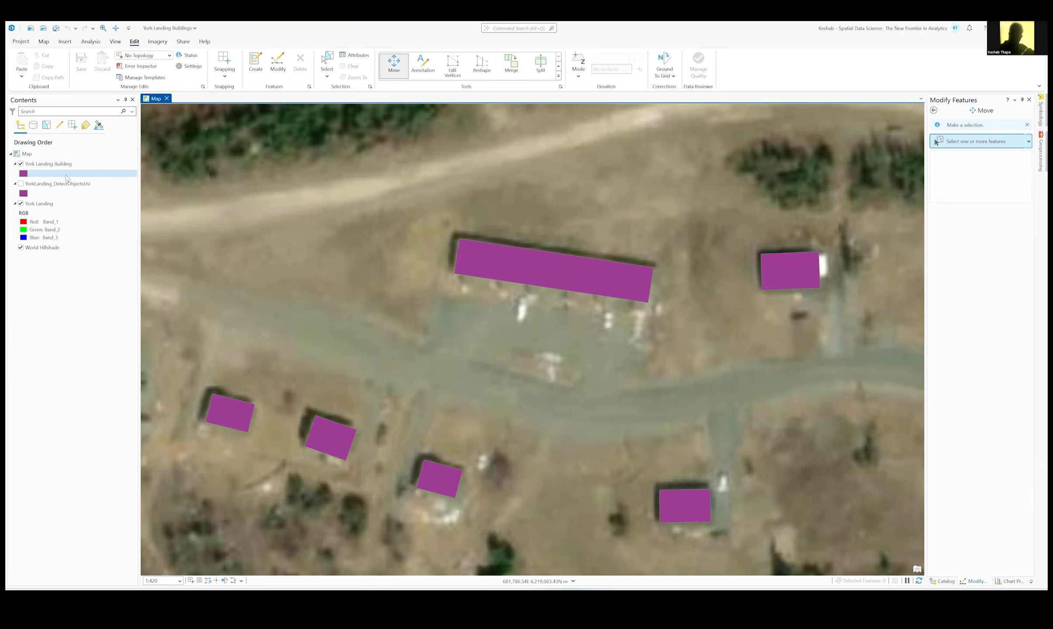
{"action": "left_click", "coordinate": [61, 166]}
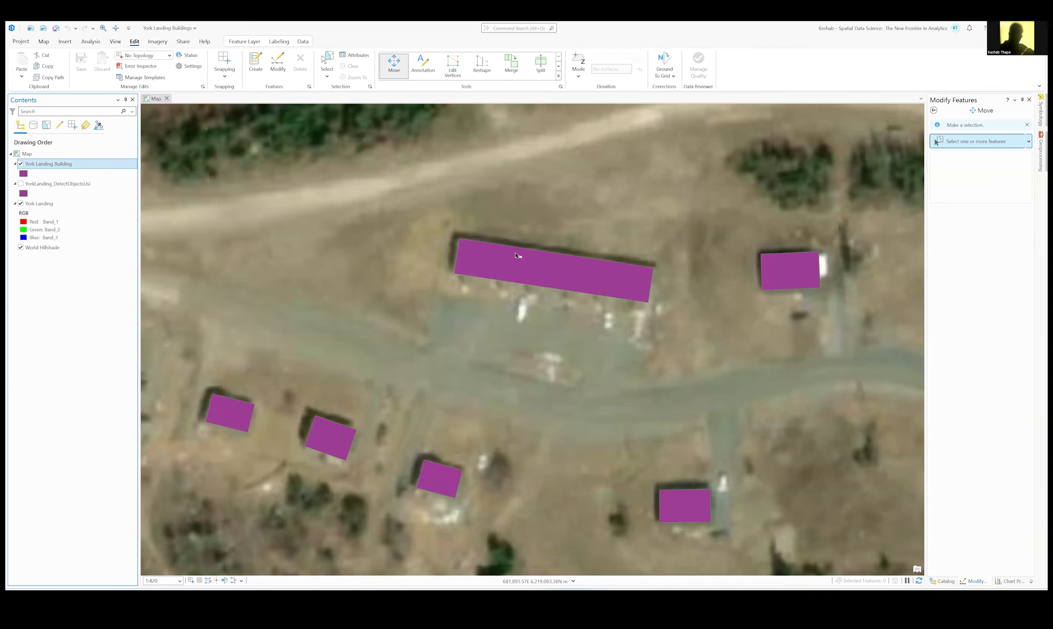
{"action": "left_click", "coordinate": [533, 273]}
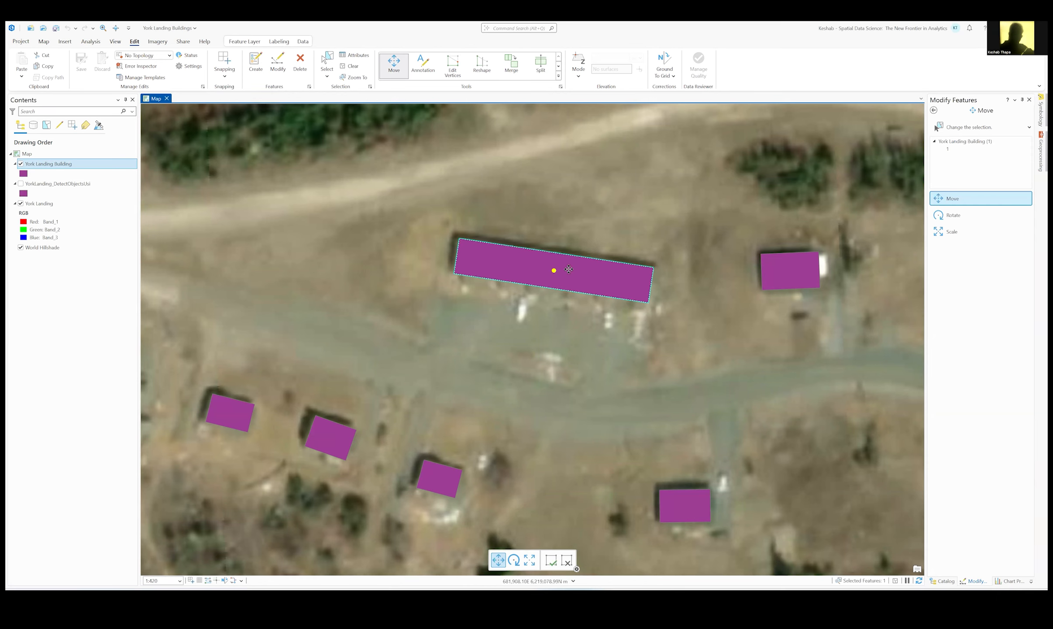
{"action": "left_click_drag", "start_coordinate": [567, 268], "coordinate": [597, 277]}
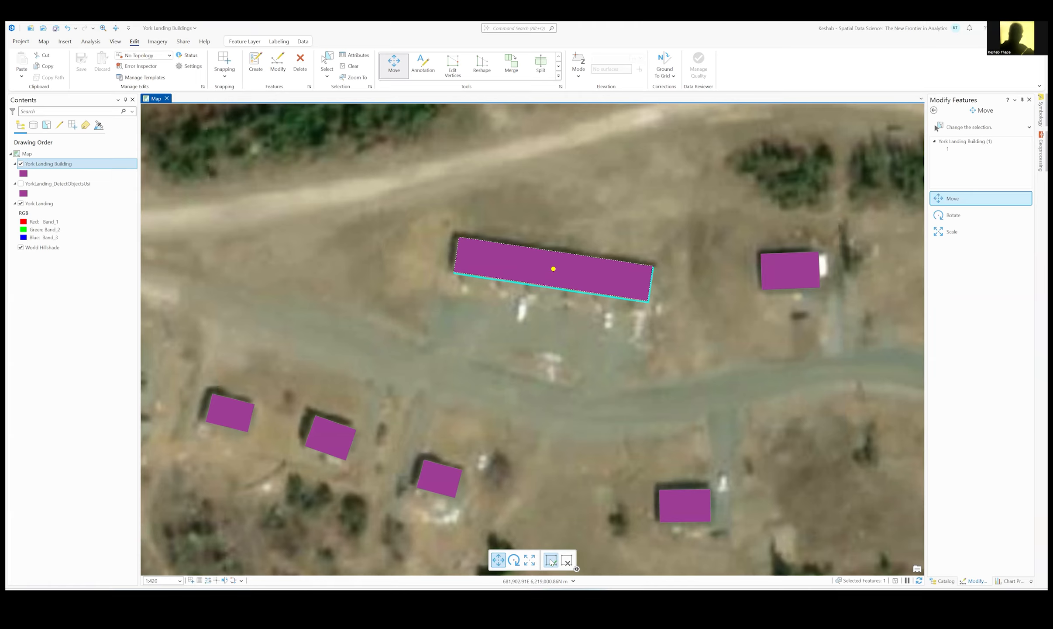
{"action": "left_click", "coordinate": [551, 562]}
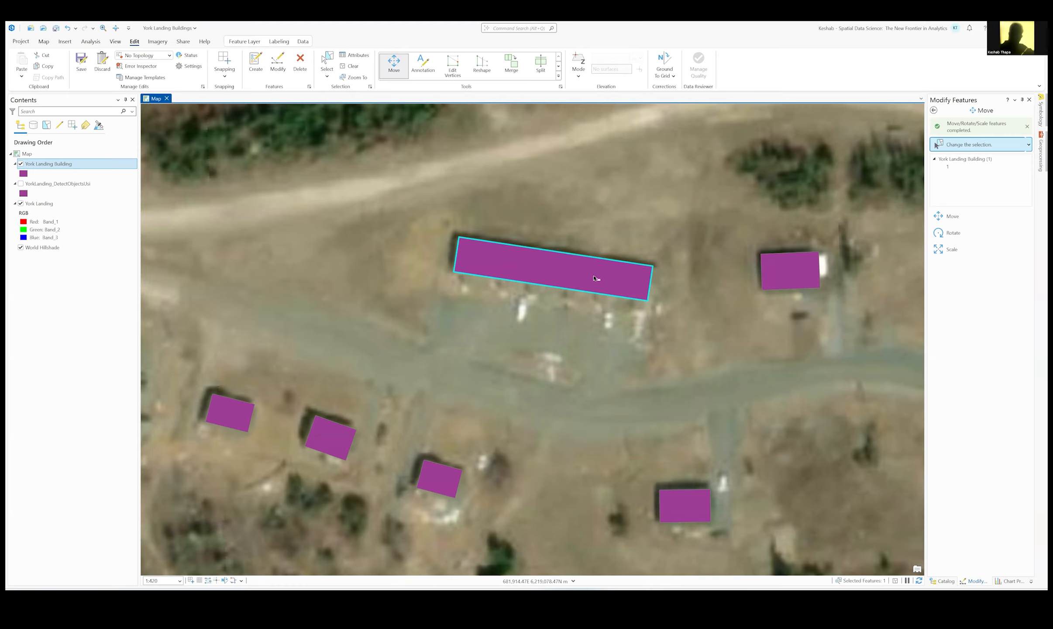
Rotate the long building footprint about its centre to align it with the building in the imagery
{"action": "left_click", "coordinate": [558, 283]}
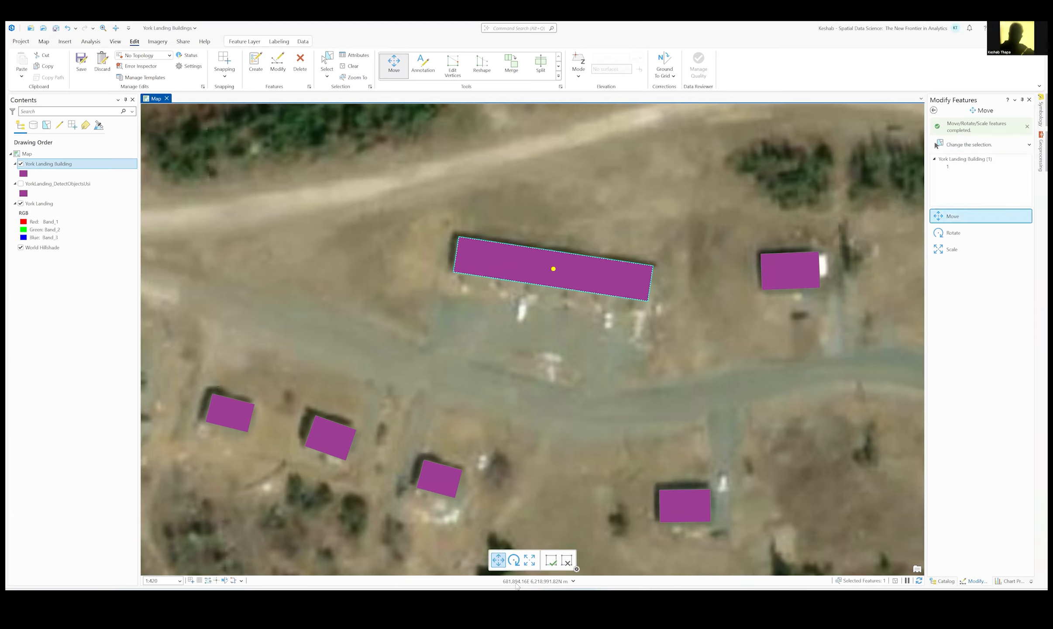
{"action": "left_click", "coordinate": [514, 560]}
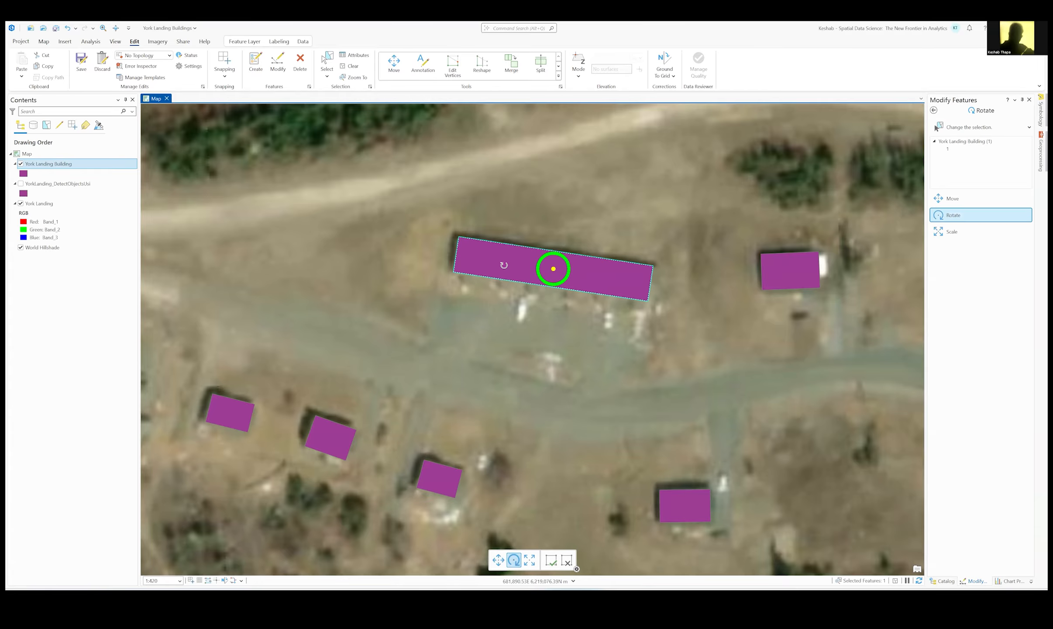
{"action": "left_click_drag", "start_coordinate": [503, 264], "coordinate": [503, 260]}
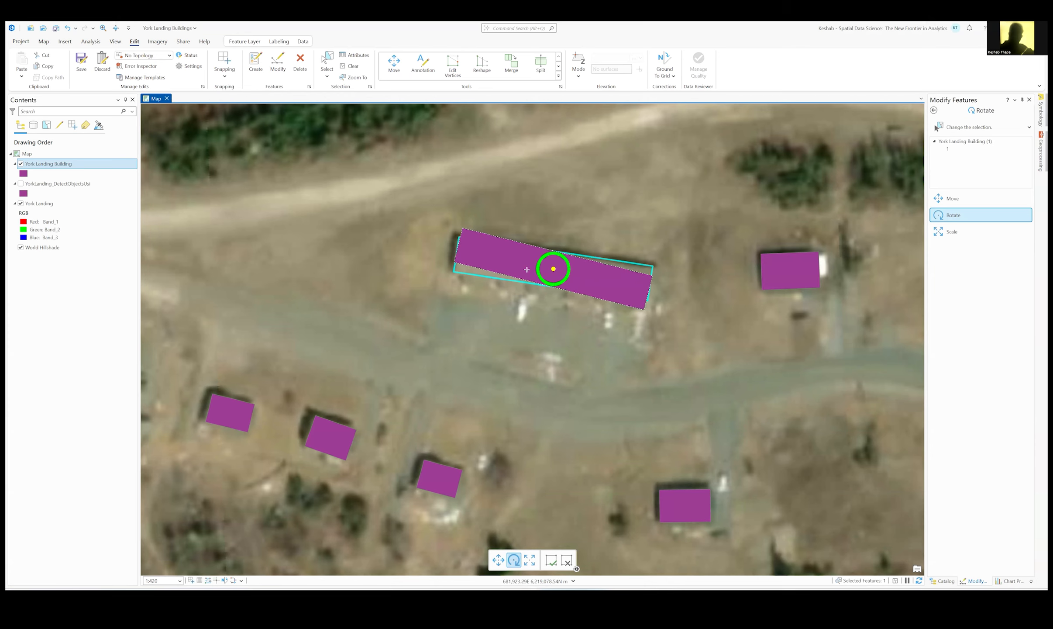
{"action": "left_click_drag", "start_coordinate": [520, 268], "coordinate": [520, 272]}
Fine-tune the scale of the long building footprint and save the edits and the project
{"action": "left_click", "coordinate": [529, 560]}
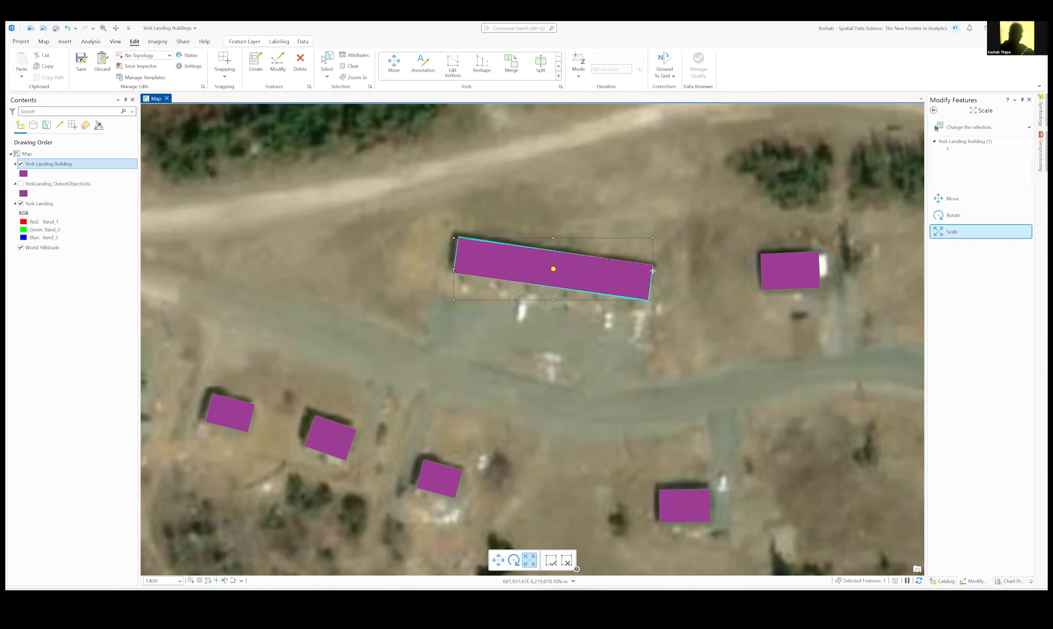
{"action": "mouse_move", "coordinate": [653, 268]}
{"action": "left_mouse_down"}
{"action": "mouse_move", "coordinate": [643, 271]}
{"action": "mouse_move", "coordinate": [653, 268]}
{"action": "left_mouse_up"}
{"action": "left_click", "coordinate": [551, 560]}
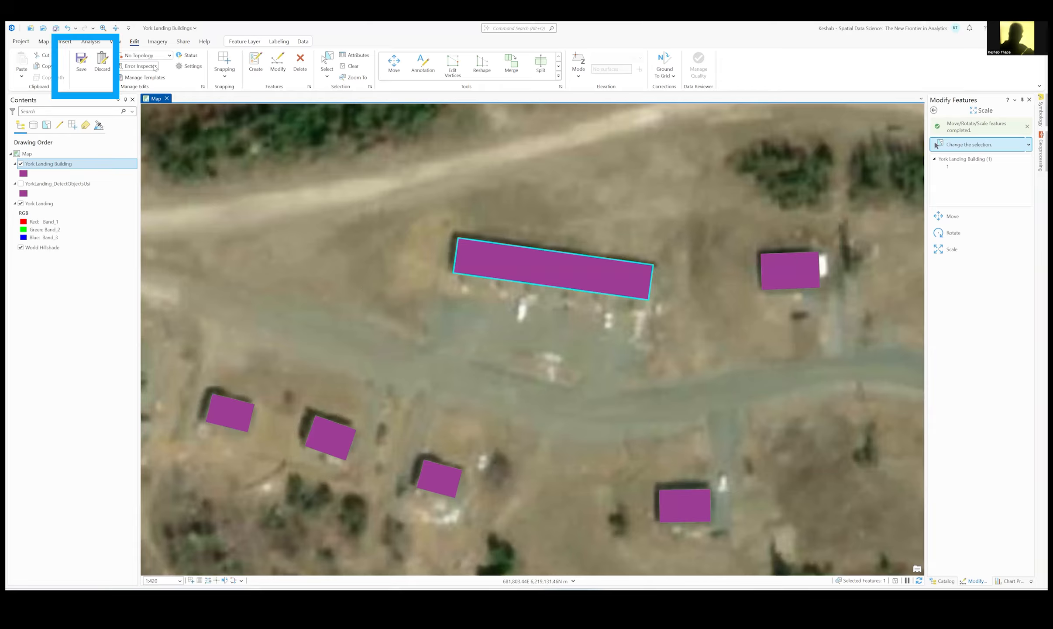
{"action": "left_click", "coordinate": [80, 63]}
{"action": "left_click", "coordinate": [56, 29]}
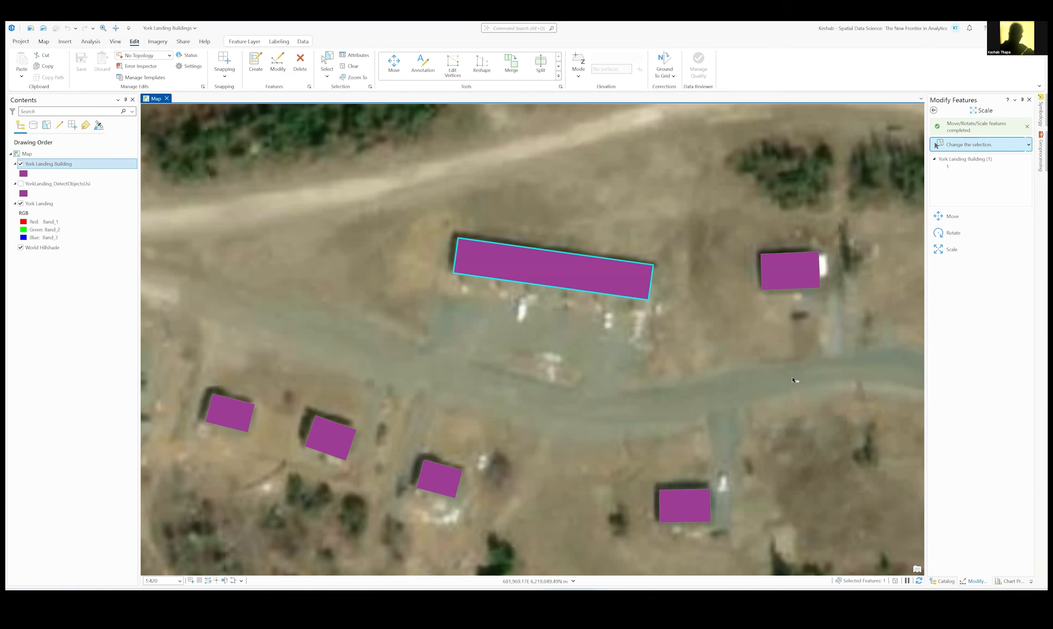
Move the small building footprint just east of the long building slightly to fit the imagery
{"action": "left_click", "coordinate": [789, 272]}
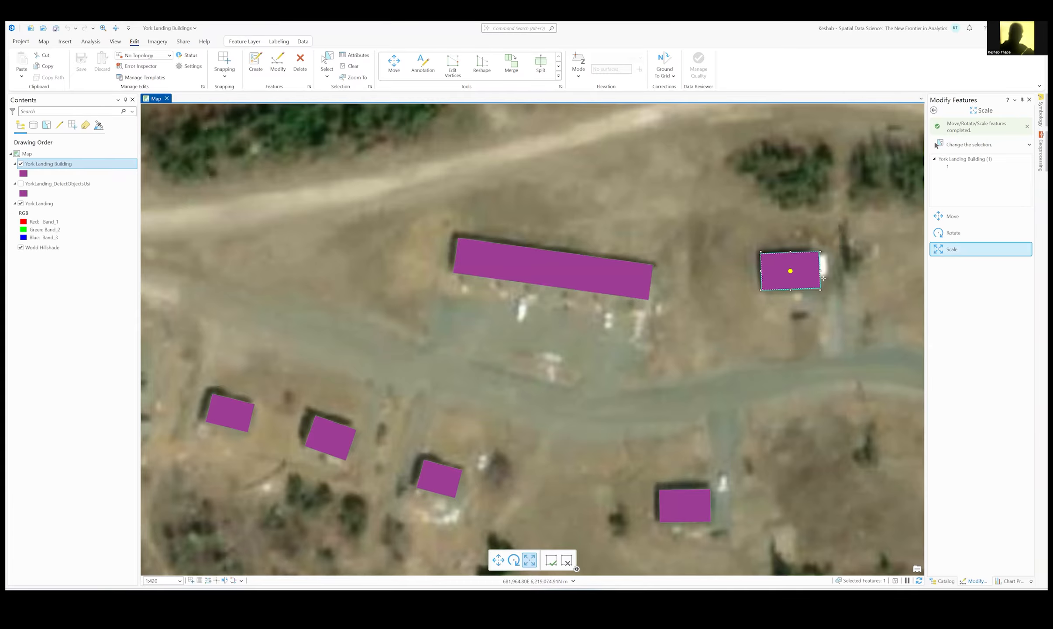
{"action": "scroll", "coordinate": [830, 277], "scroll_direction": "up", "scroll_amount": 4}
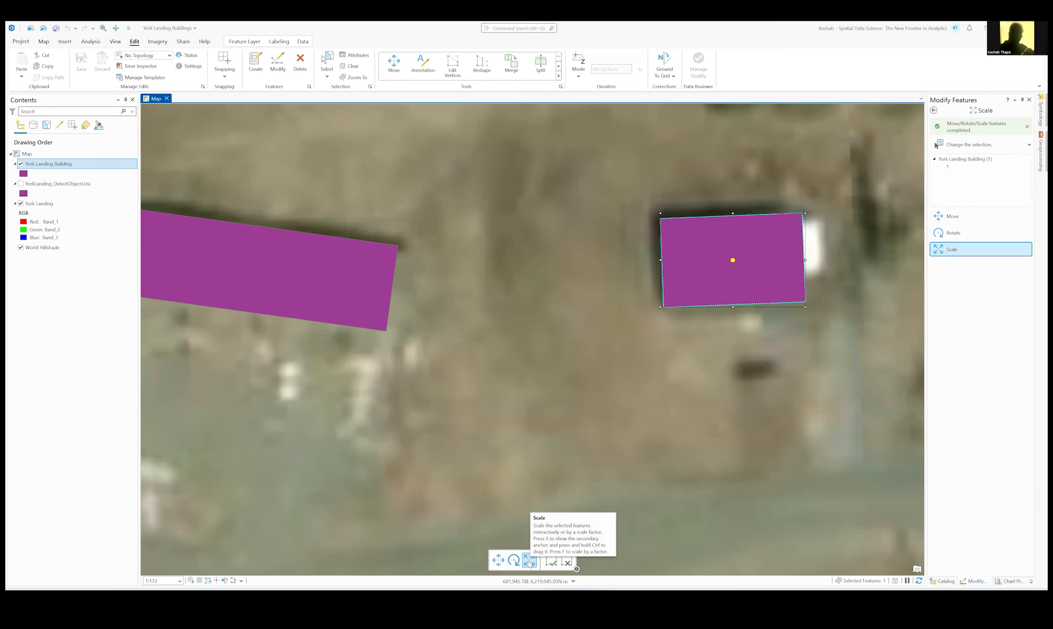
{"action": "left_click", "coordinate": [498, 562]}
{"action": "mouse_move", "coordinate": [700, 263]}
{"action": "left_mouse_down"}
{"action": "mouse_move", "coordinate": [698, 311]}
{"action": "mouse_move", "coordinate": [692, 274]}
{"action": "left_mouse_up"}
{"action": "scroll", "coordinate": [682, 271], "scroll_direction": "down", "scroll_amount": 4}
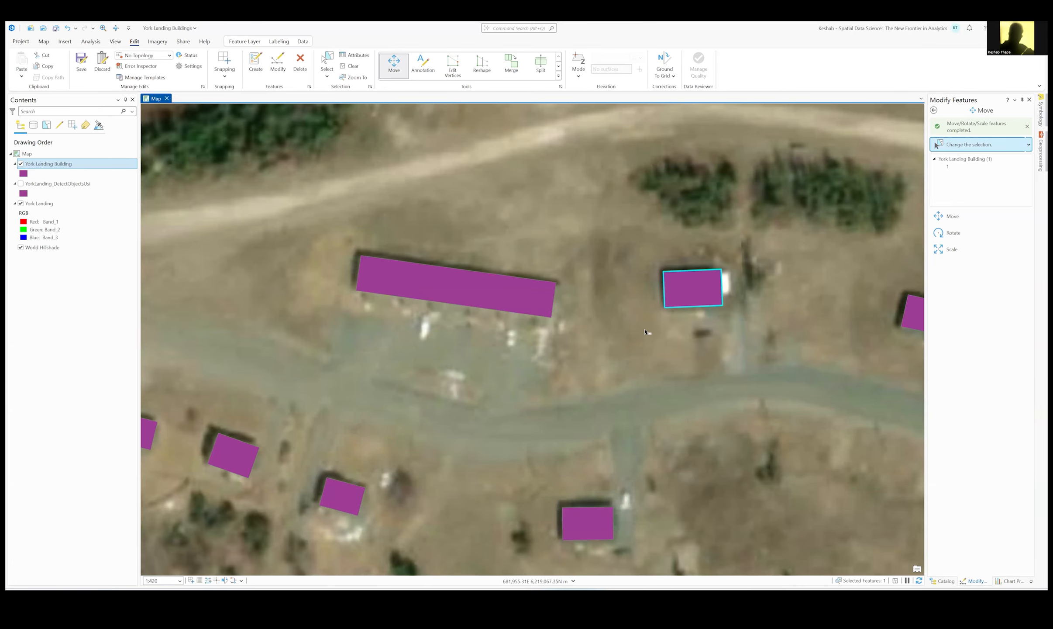
Save all edits to the building layer and clear the feature selection
{"action": "left_click", "coordinate": [82, 61]}
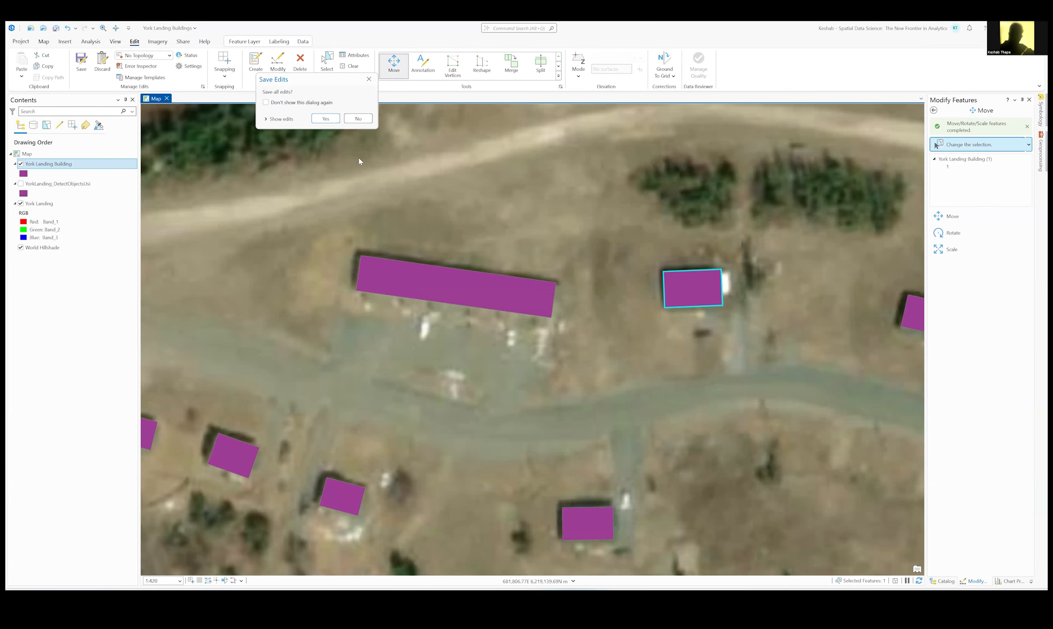
{"action": "left_click", "coordinate": [326, 121]}
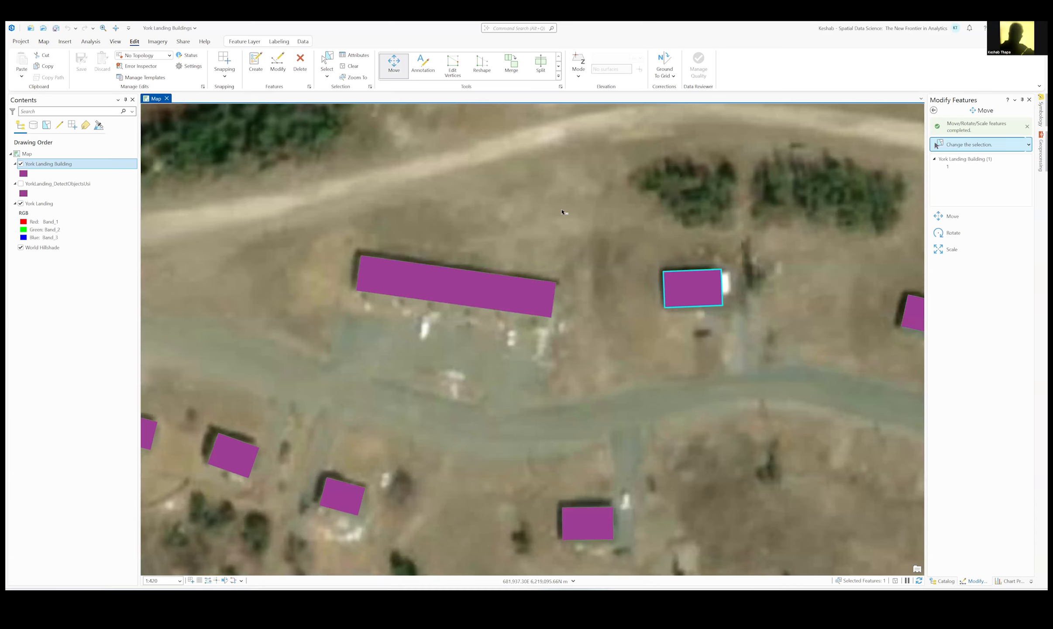
{"action": "left_click", "coordinate": [350, 67]}
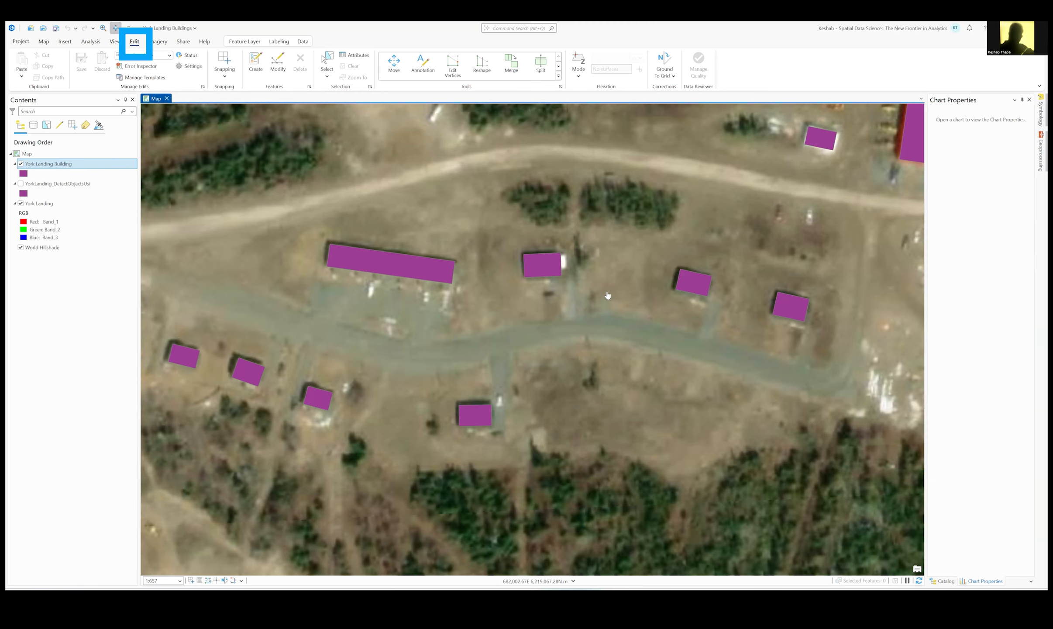
Activate the York Landing Building feature template, keeping Create Features pinned open and closing Chart Properties
{"action": "left_click", "coordinate": [255, 62]}
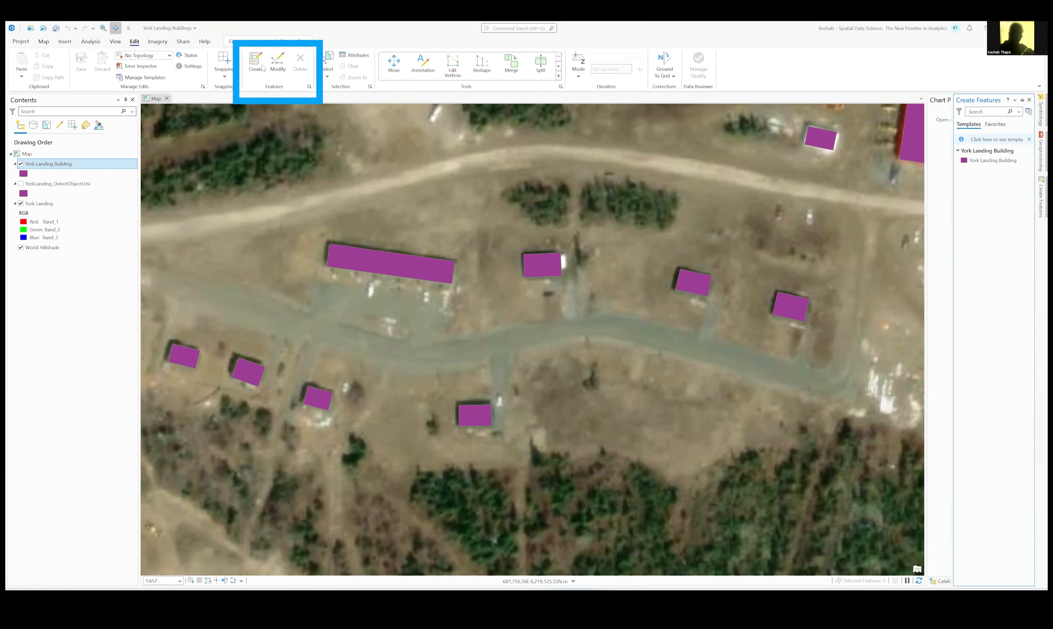
{"action": "left_click", "coordinate": [989, 161]}
{"action": "left_click_drag", "start_coordinate": [951, 220], "coordinate": [854, 220]}
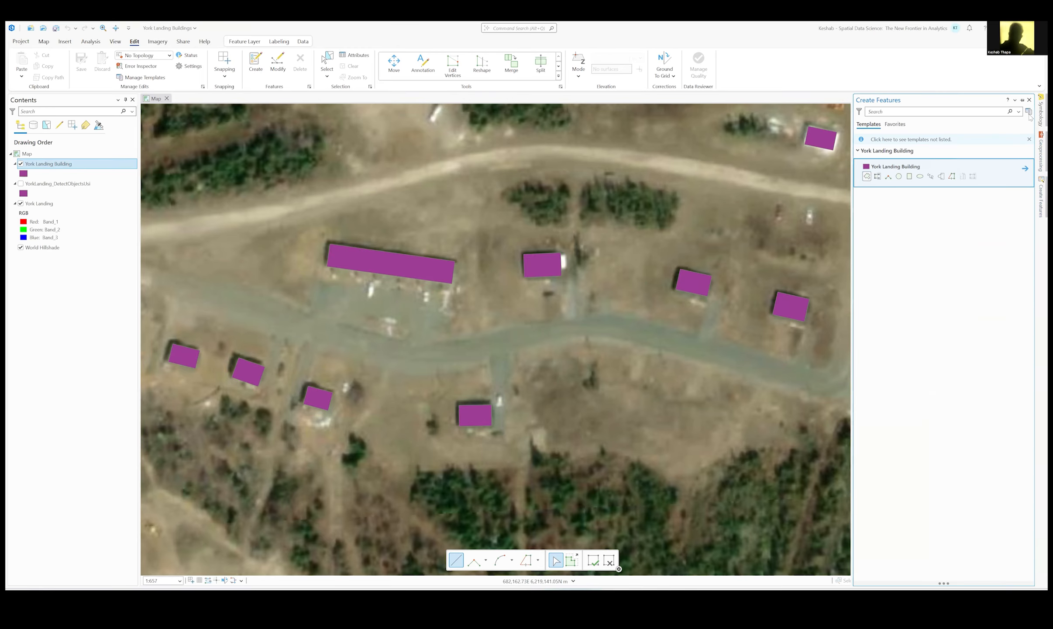
{"action": "left_click", "coordinate": [1022, 101]}
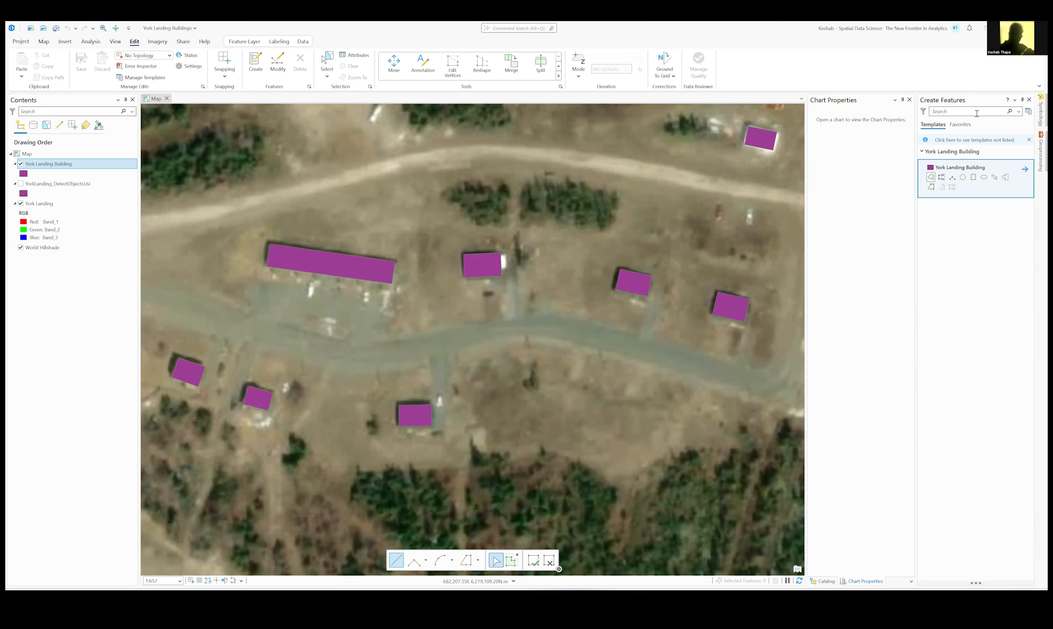
{"action": "left_click", "coordinate": [910, 99]}
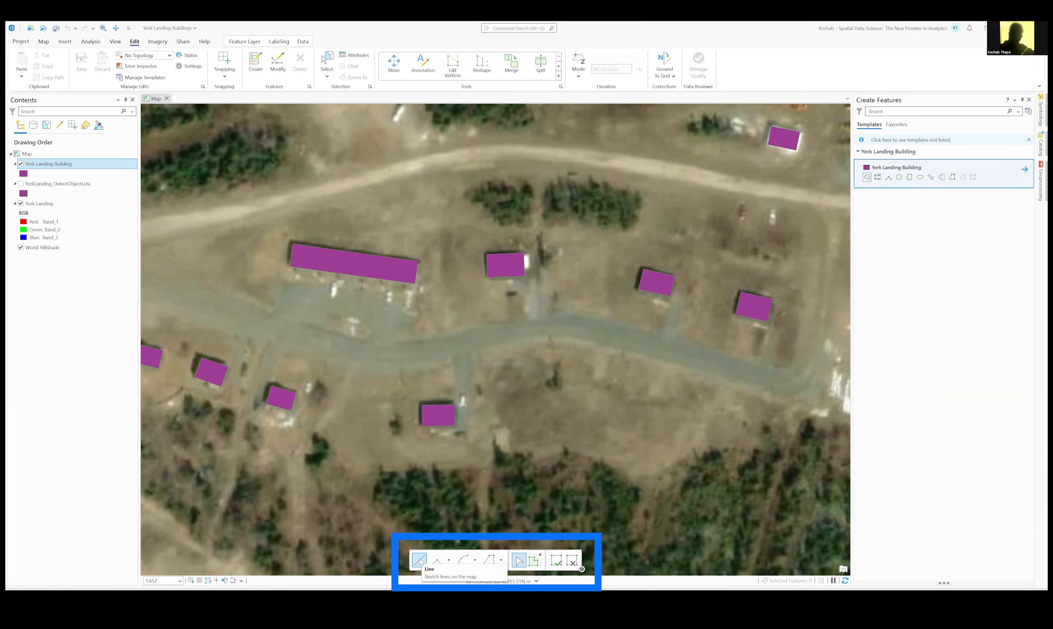
Draw a four-sided building polygon in the open ground between the two small buildings north of the road and save the edits
{"action": "left_click", "coordinate": [561, 256]}
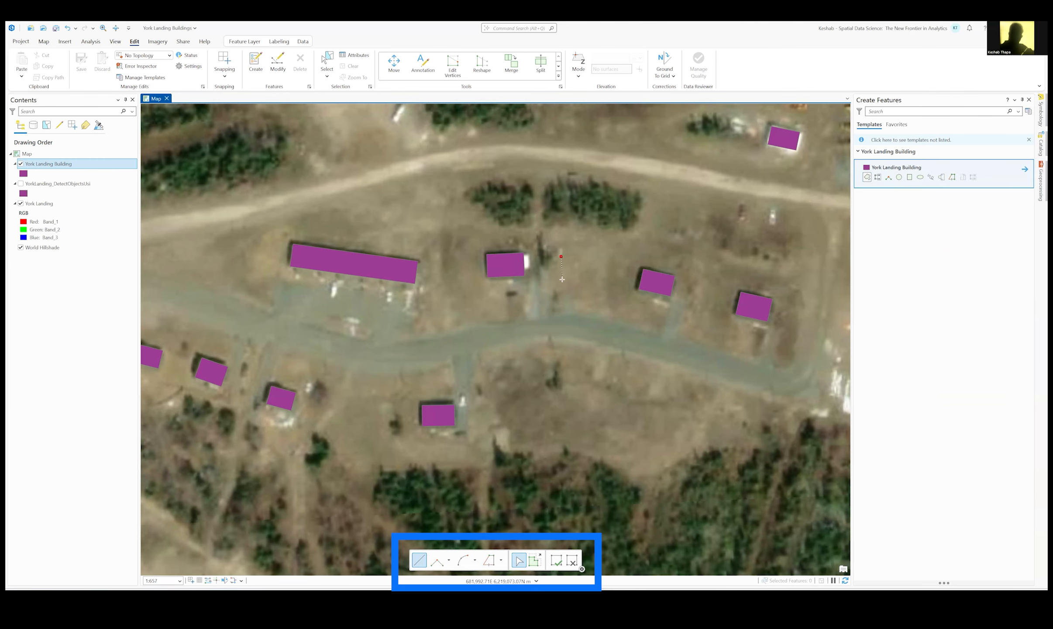
{"action": "left_click", "coordinate": [560, 278]}
{"action": "left_click", "coordinate": [610, 287]}
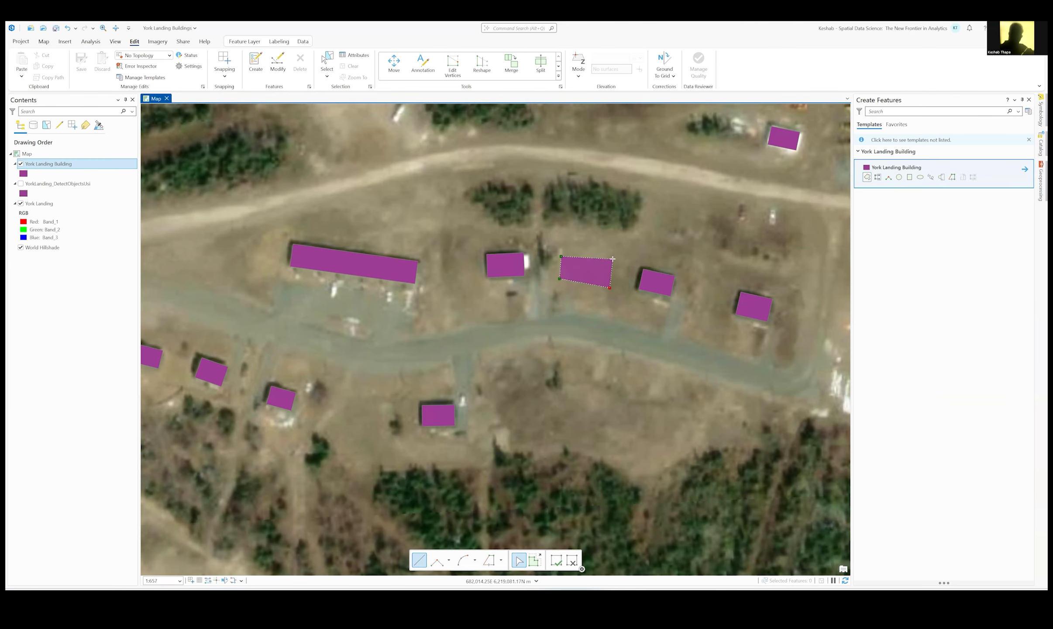
{"action": "double_click", "coordinate": [561, 256]}
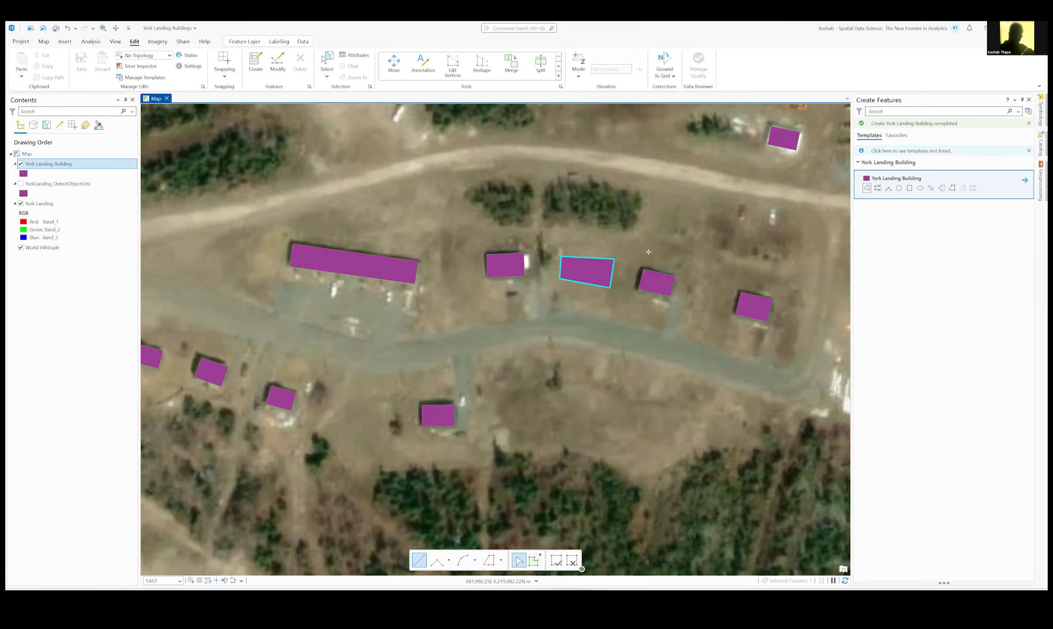
{"action": "left_click", "coordinate": [556, 561]}
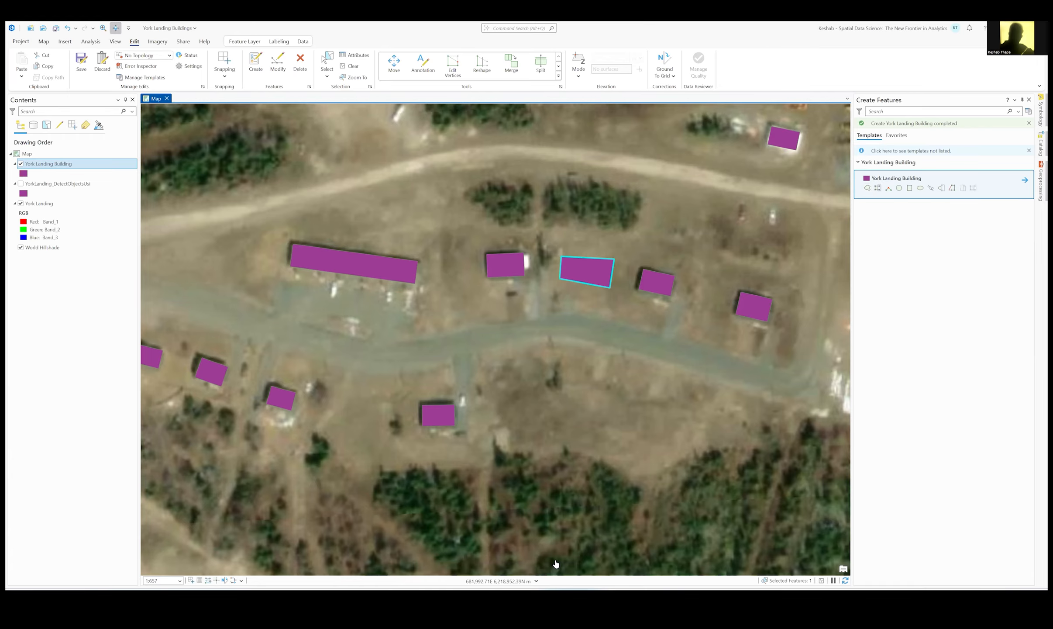
{"action": "left_click", "coordinate": [80, 61]}
{"action": "left_click", "coordinate": [325, 121]}
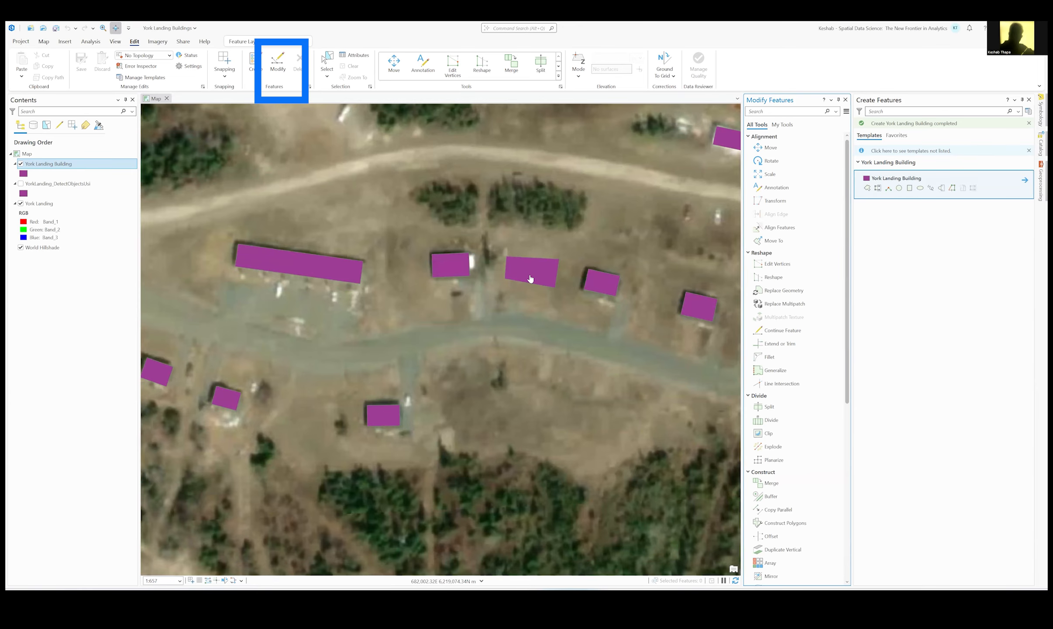
Add a vertex near the middle of the new polygon's upper edge with Edit Vertices and pull it outward into a peak
{"action": "left_click", "coordinate": [786, 267]}
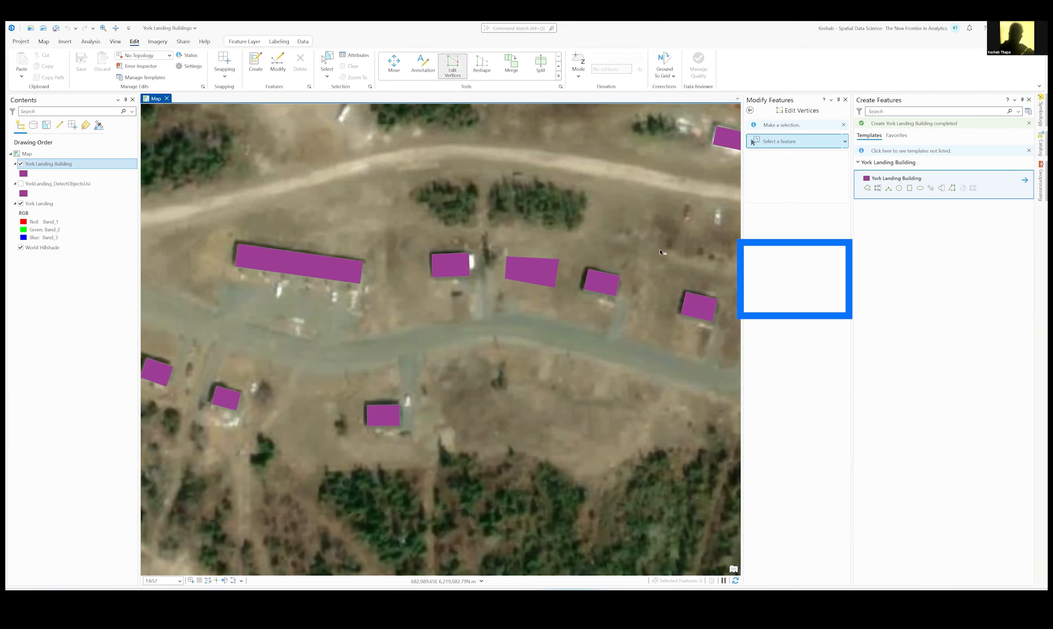
{"action": "left_click", "coordinate": [527, 279]}
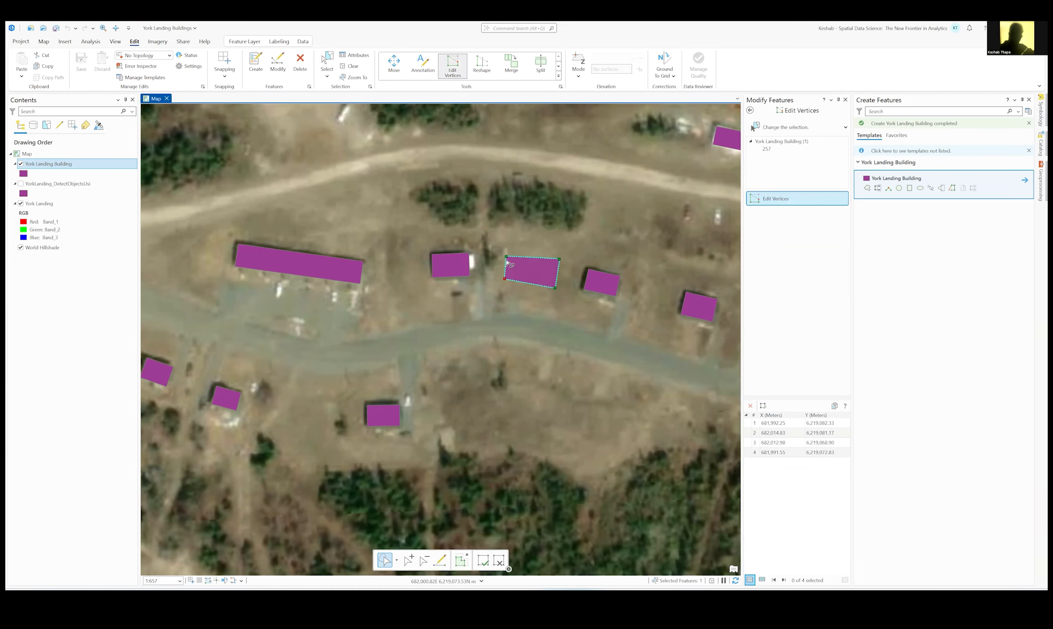
{"action": "scroll", "coordinate": [506, 259], "scroll_direction": "up", "scroll_amount": 4}
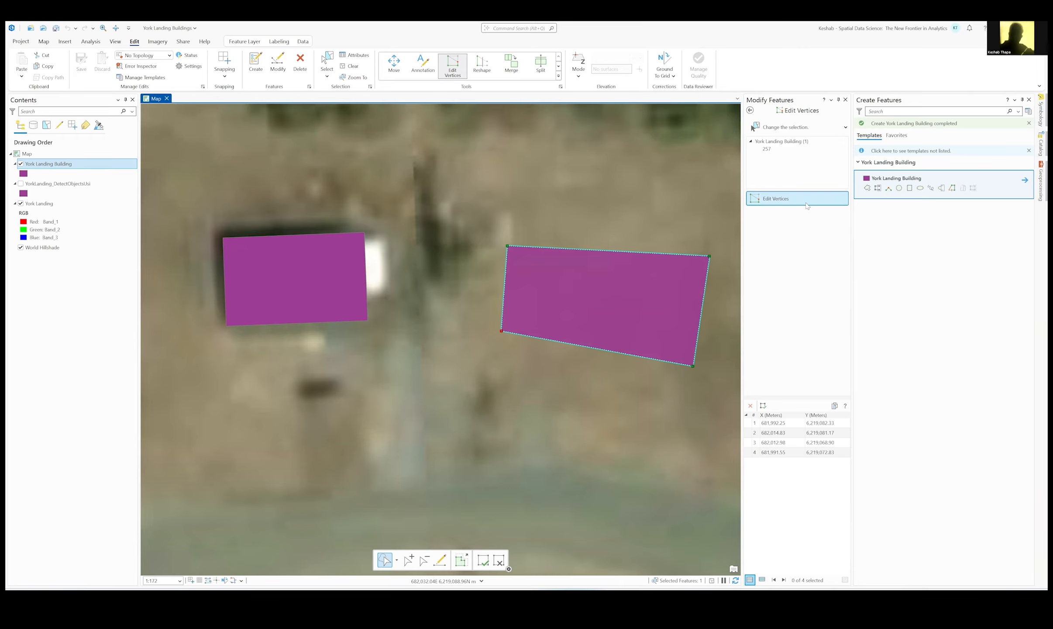
{"action": "left_click", "coordinate": [409, 560]}
{"action": "left_click", "coordinate": [595, 251]}
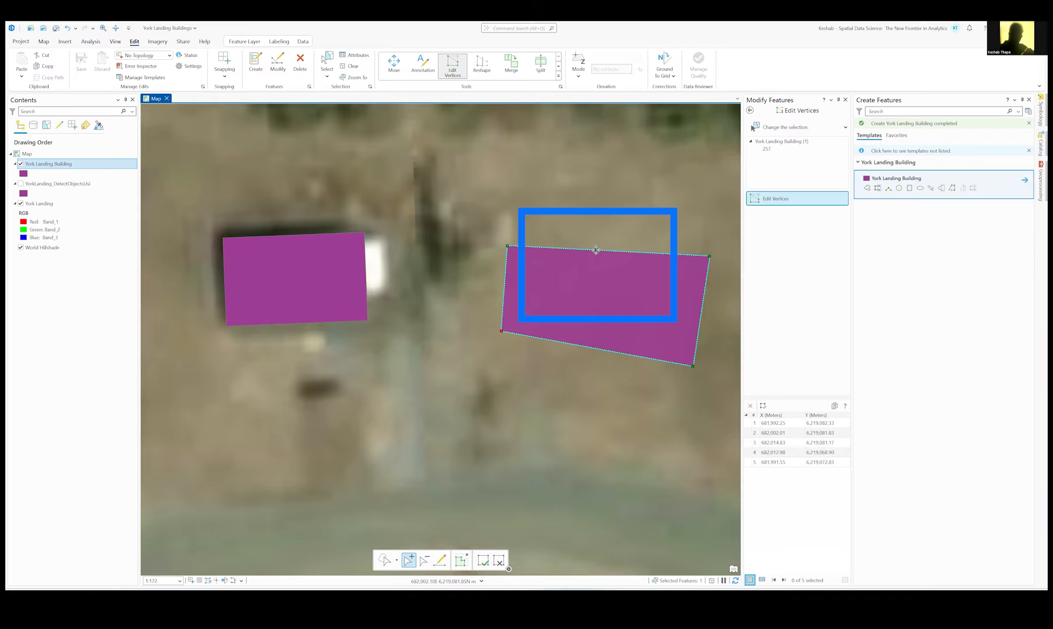
{"action": "left_click_drag", "start_coordinate": [596, 250], "coordinate": [594, 229]}
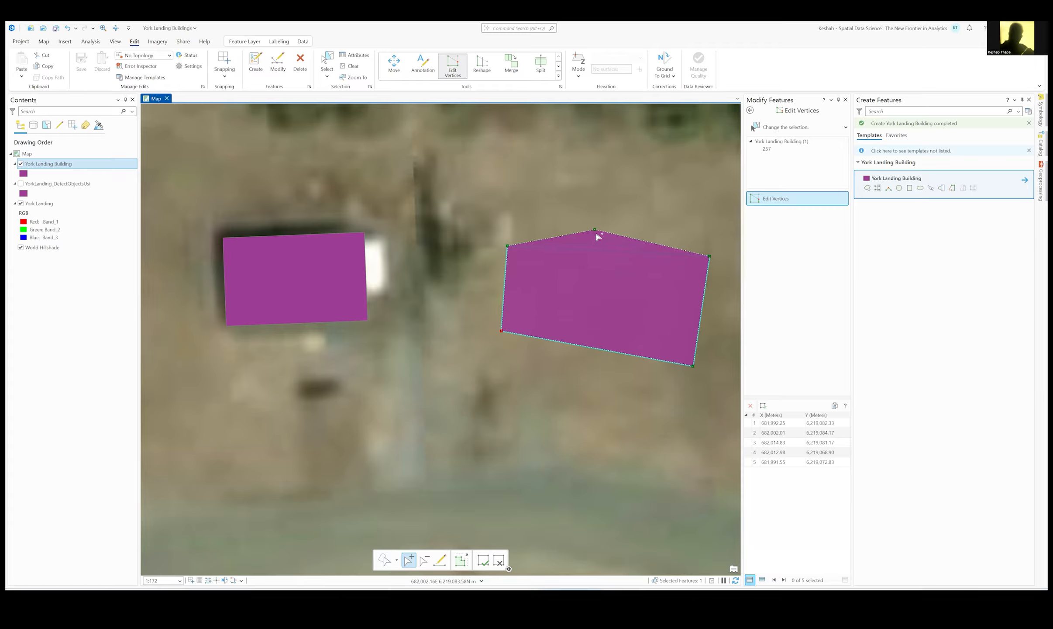
Delete the peak vertex from the new polygon's upper edge
{"action": "left_click", "coordinate": [424, 561]}
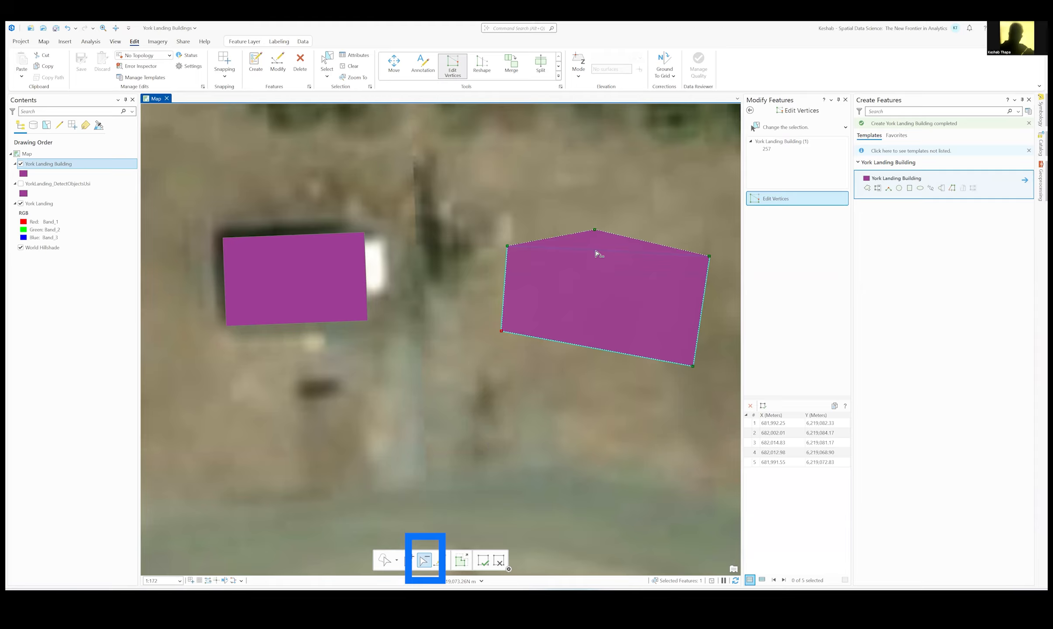
{"action": "left_click", "coordinate": [595, 230]}
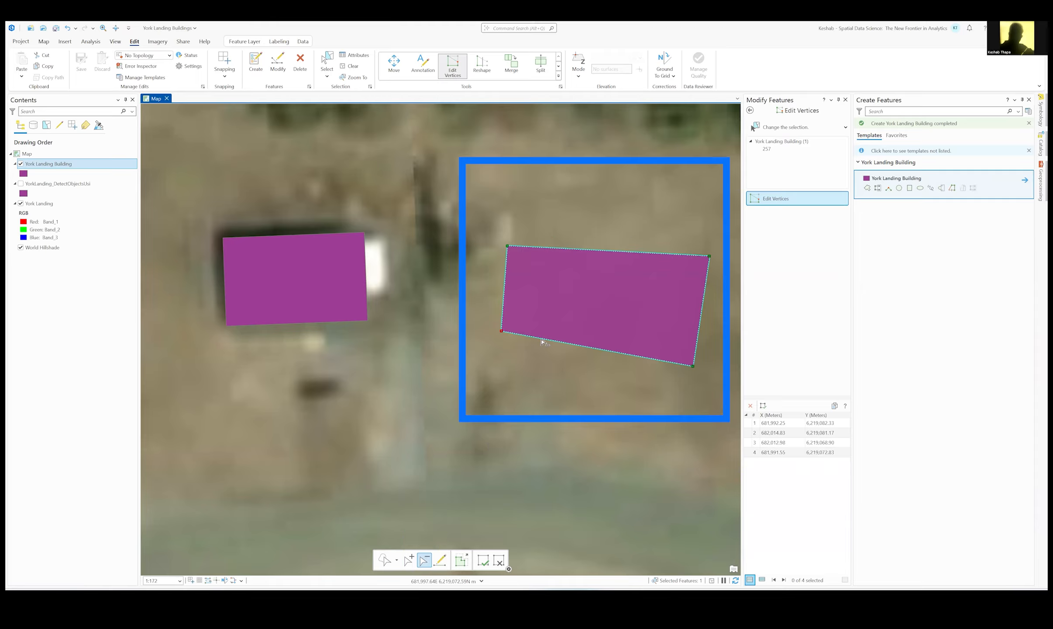
Move the new polygon's upper-left vertex up and slightly right to square up the shape, and finish the vertex edit
{"action": "left_click", "coordinate": [408, 562]}
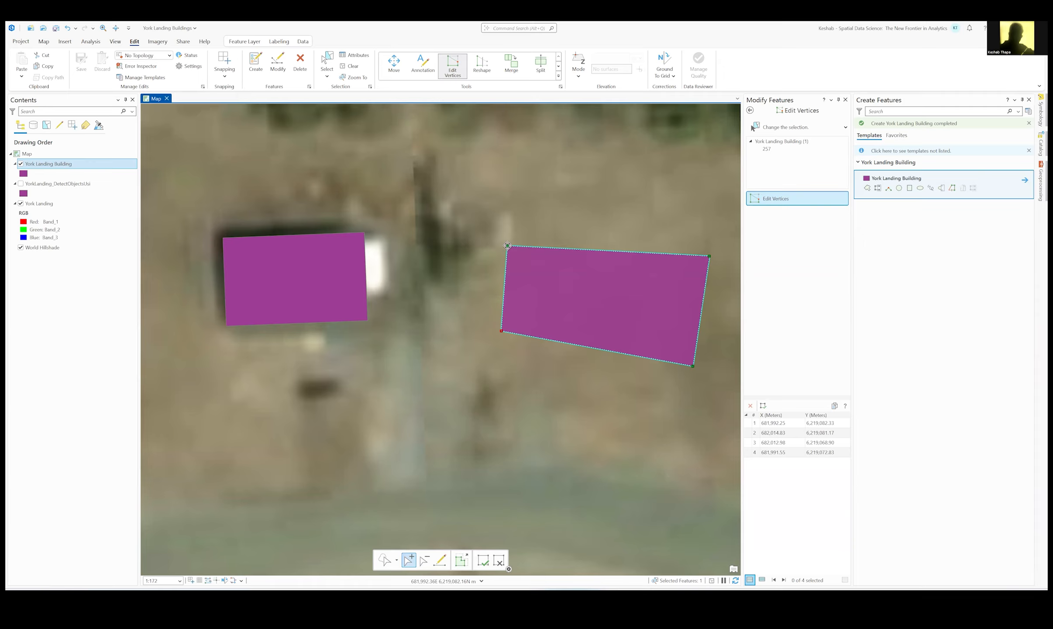
{"action": "left_click_drag", "start_coordinate": [507, 246], "coordinate": [516, 225]}
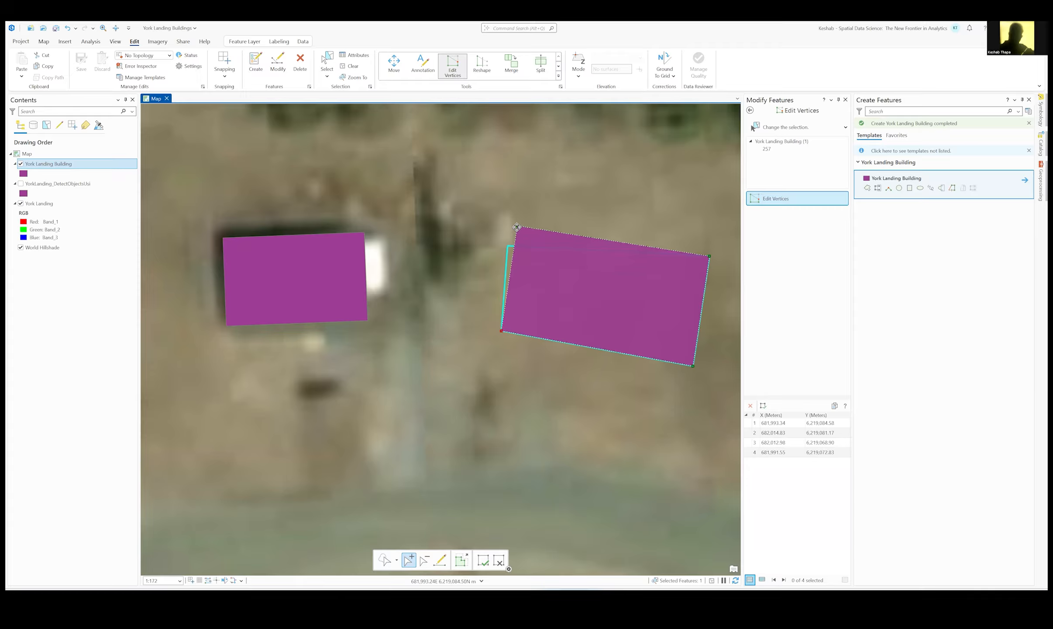
{"action": "left_click", "coordinate": [482, 560]}
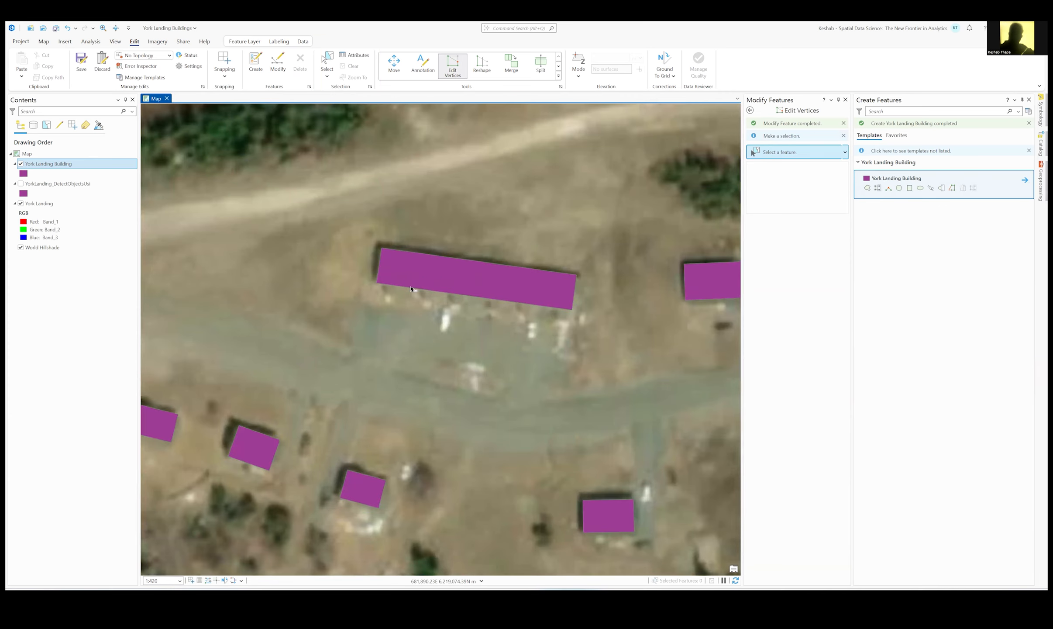
Split a short unit off the western end of the long building north of the road with a crosswise cut
{"action": "left_click", "coordinate": [750, 110]}
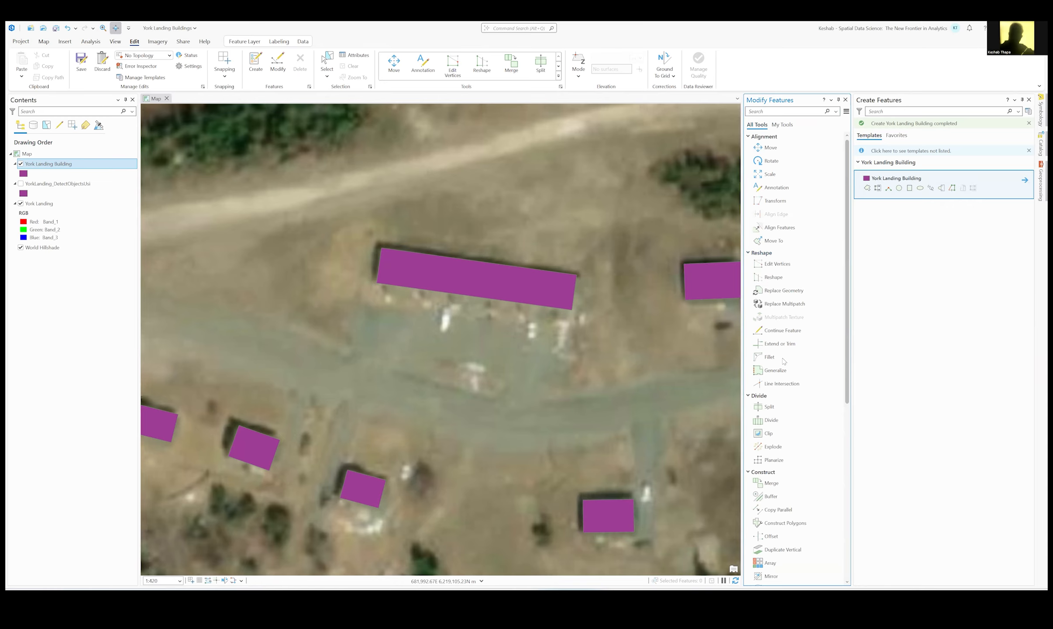
{"action": "left_click", "coordinate": [786, 410]}
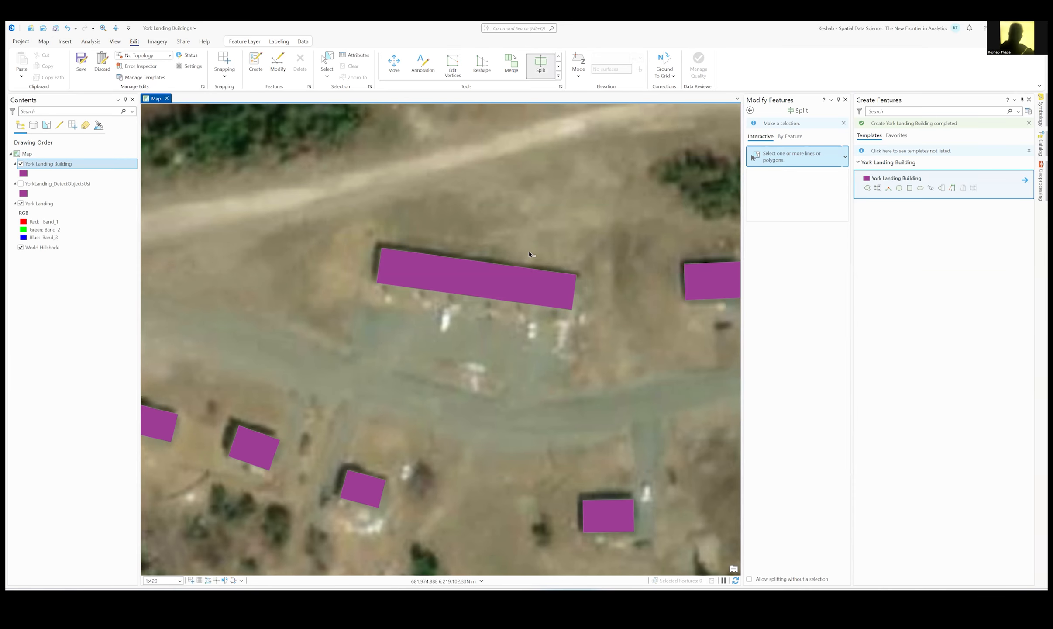
{"action": "left_click", "coordinate": [453, 282]}
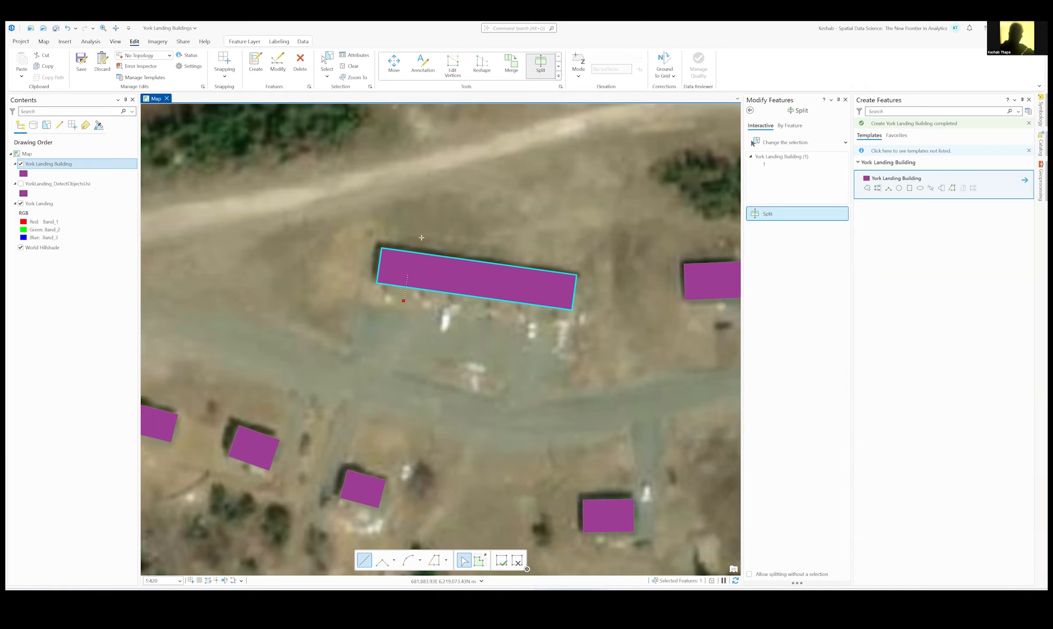
{"action": "double_click", "coordinate": [413, 236]}
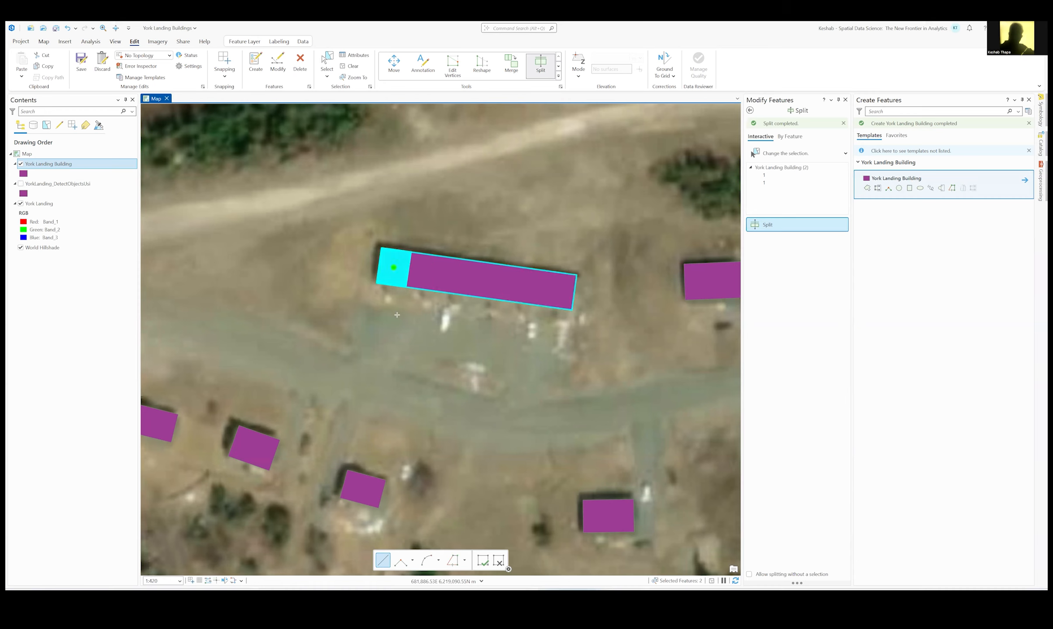
Split the rest of the long building into five units with four more roughly evenly spaced crosswise cuts
{"action": "left_click", "coordinate": [437, 300]}
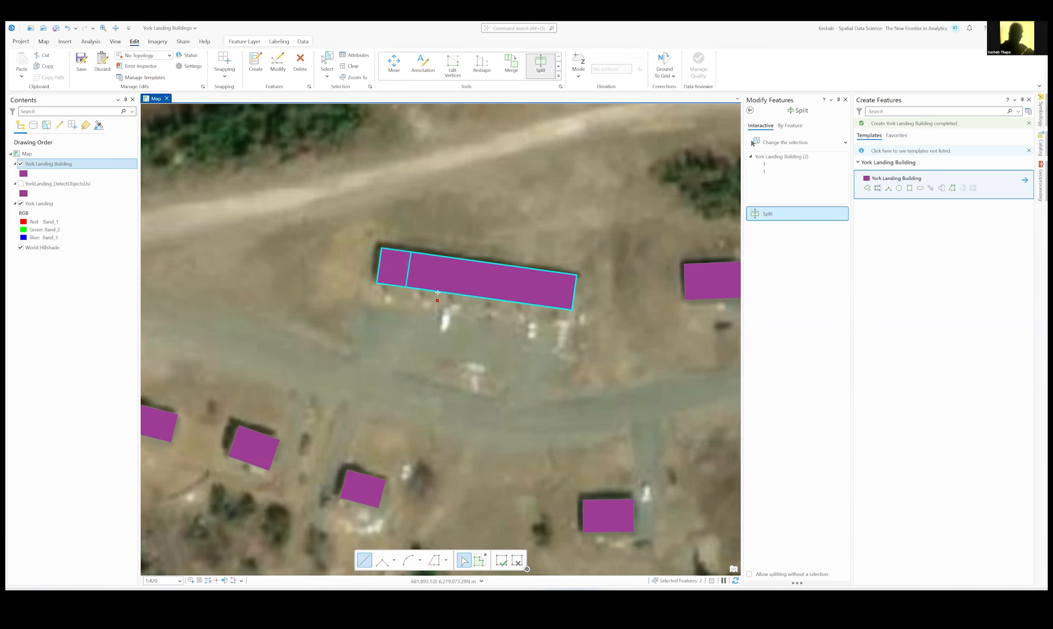
{"action": "double_click", "coordinate": [444, 253]}
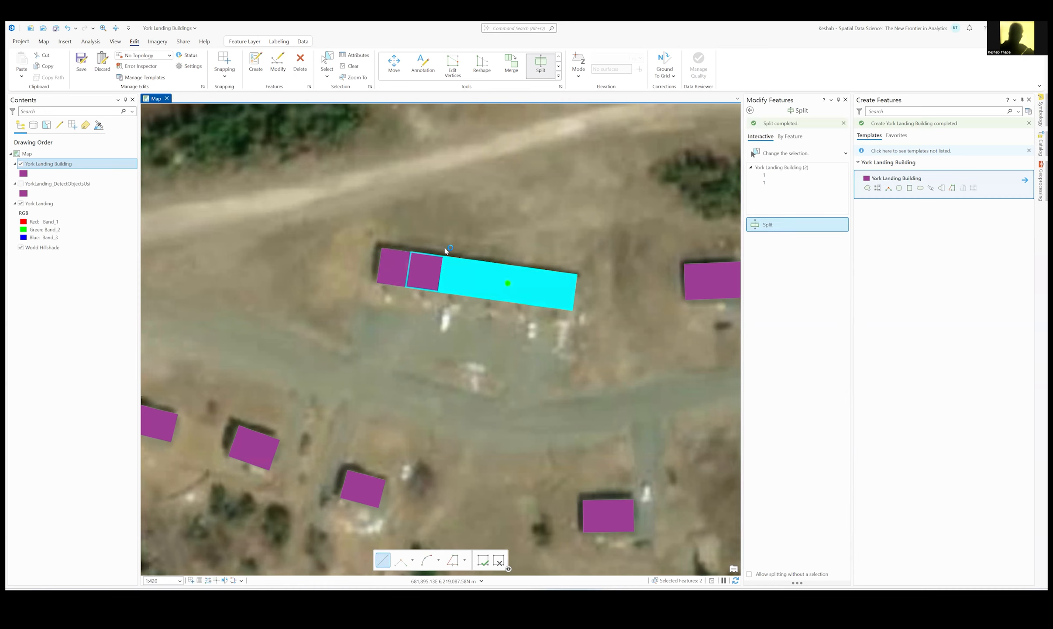
{"action": "left_click", "coordinate": [468, 308]}
{"action": "double_click", "coordinate": [476, 258]}
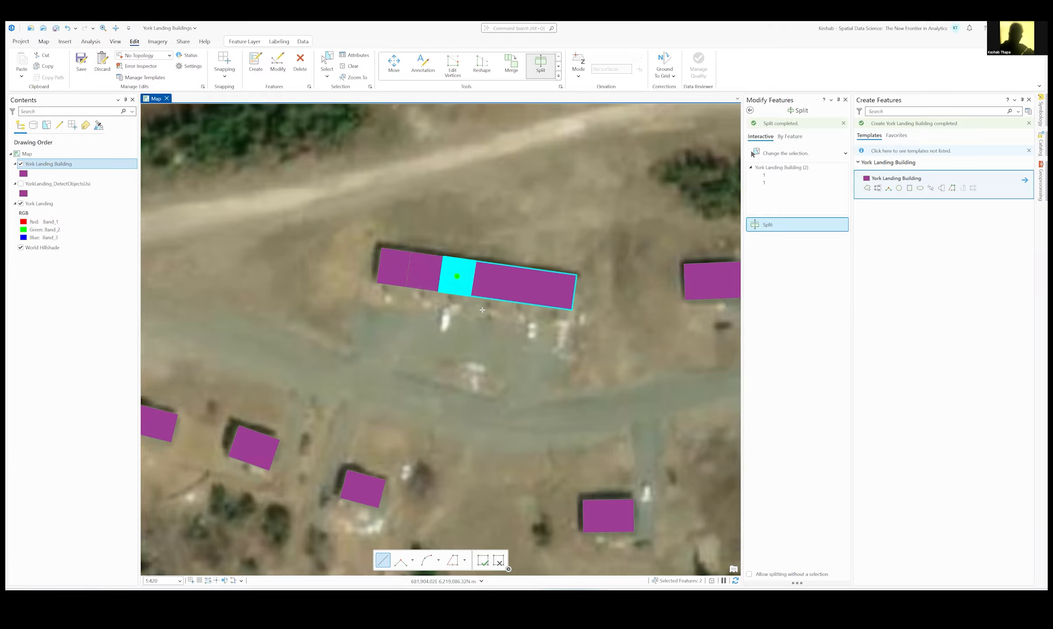
{"action": "left_click", "coordinate": [505, 316]}
{"action": "double_click", "coordinate": [519, 254]}
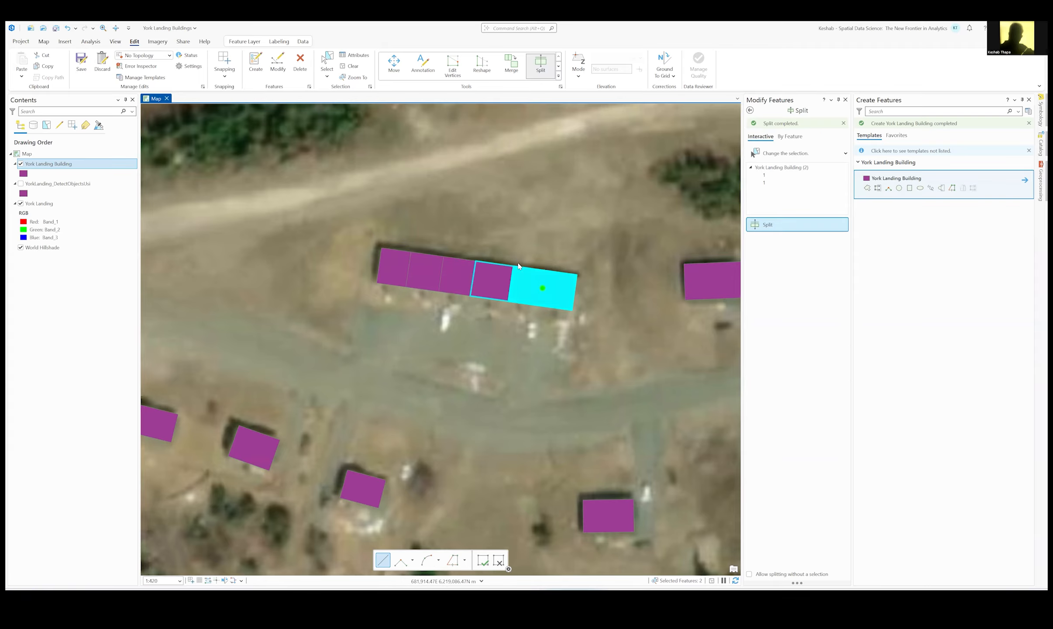
{"action": "left_click", "coordinate": [542, 318]}
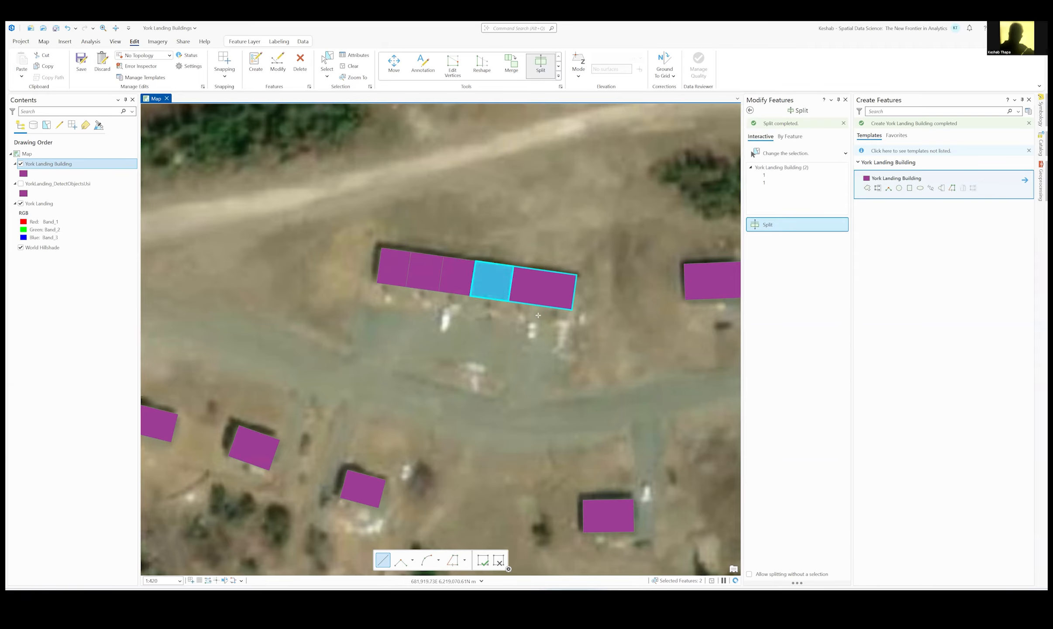
{"action": "double_click", "coordinate": [552, 269]}
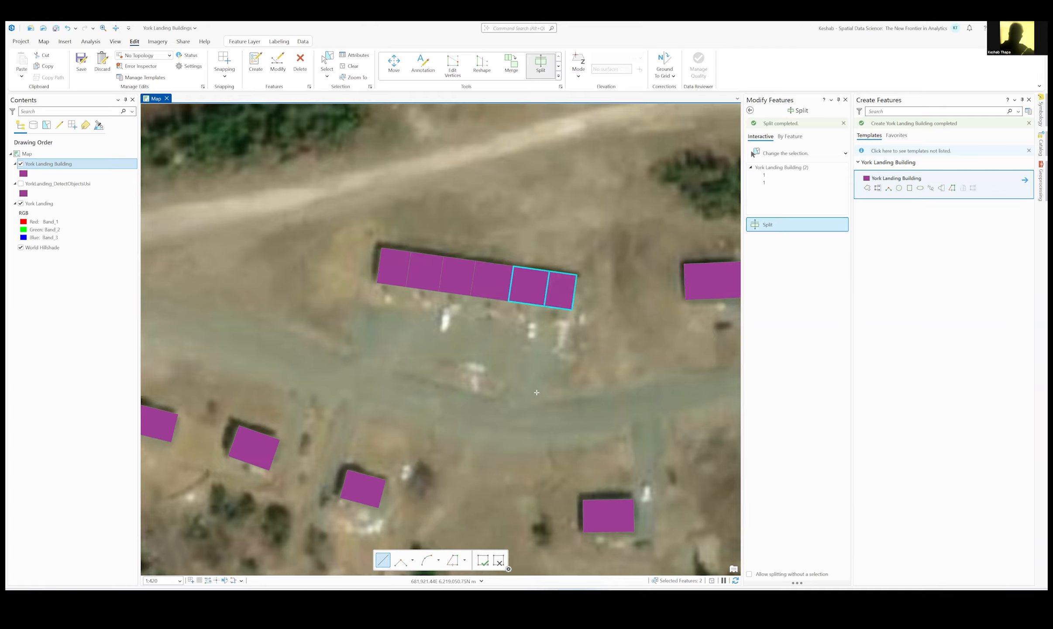
{"action": "left_click", "coordinate": [483, 562]}
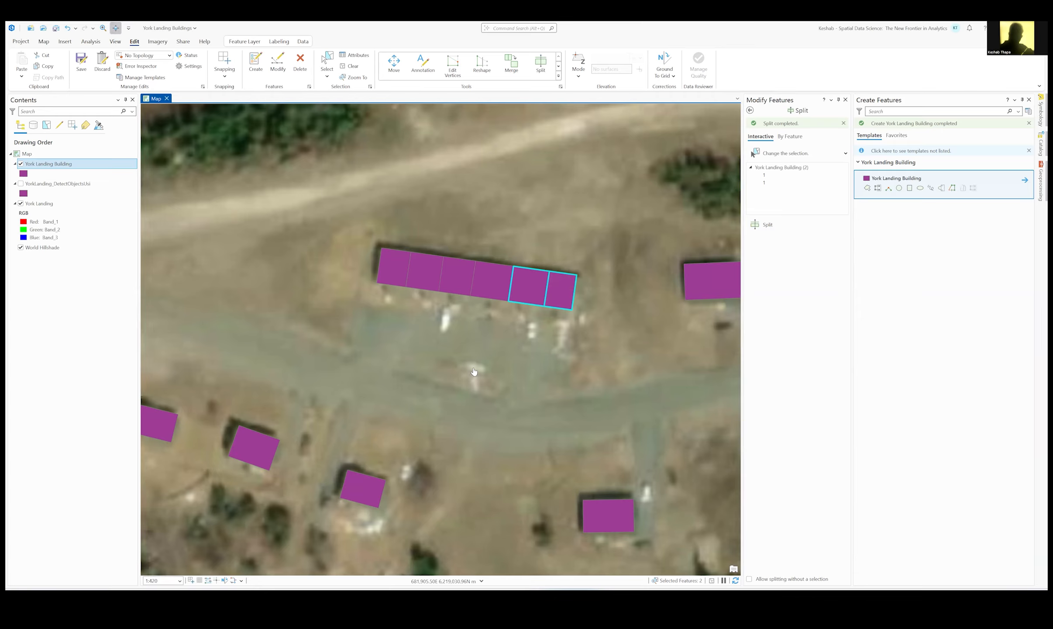
Clear the feature selection, save all edits to the building layer and save the project
{"action": "left_click", "coordinate": [350, 66]}
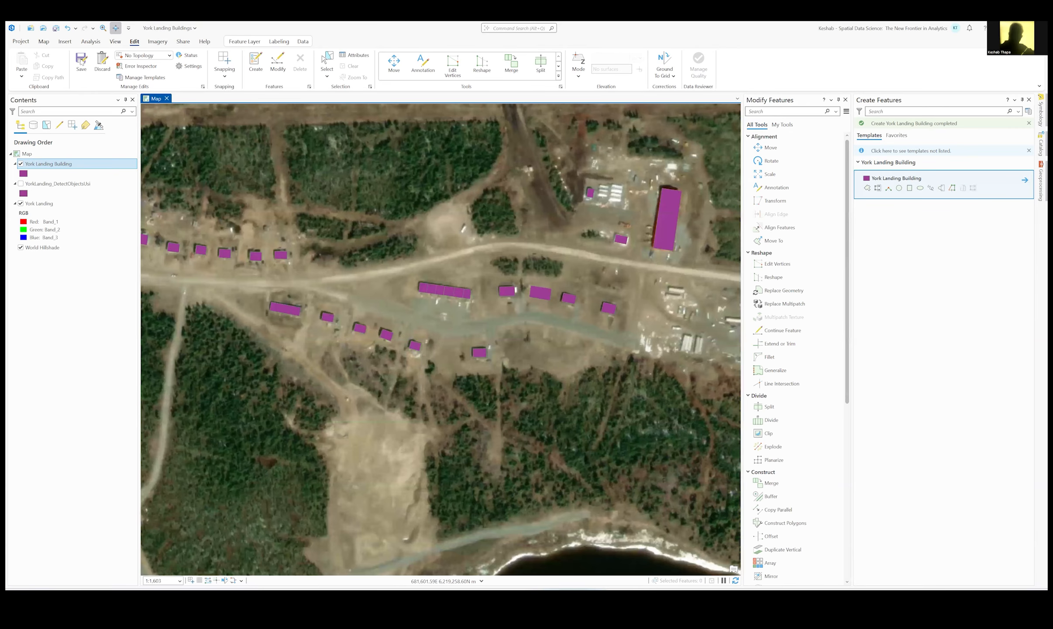
{"action": "left_click", "coordinate": [81, 62]}
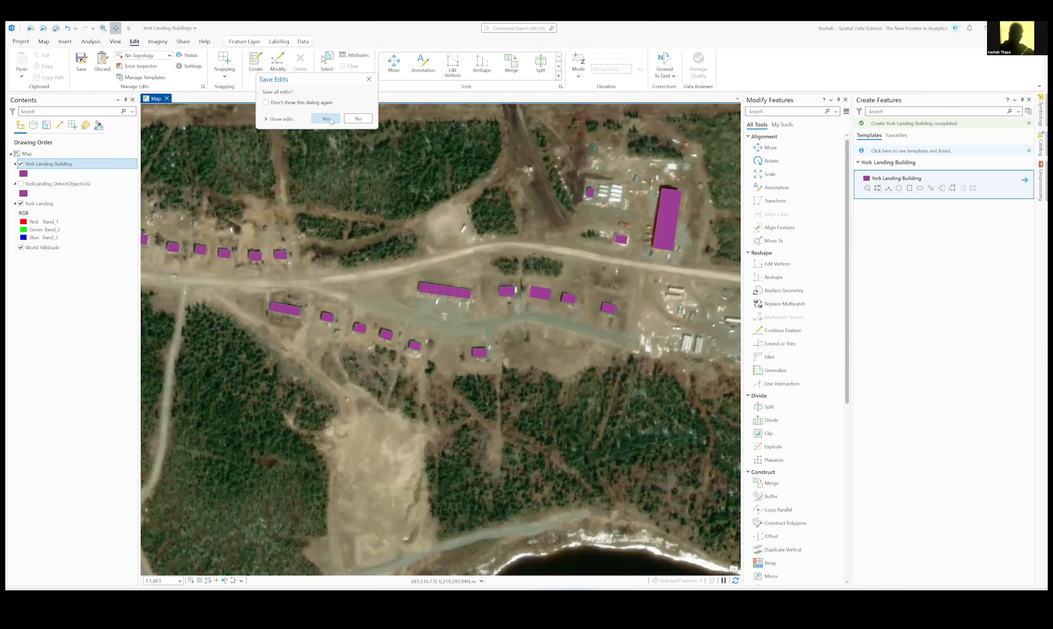
{"action": "left_click", "coordinate": [325, 119]}
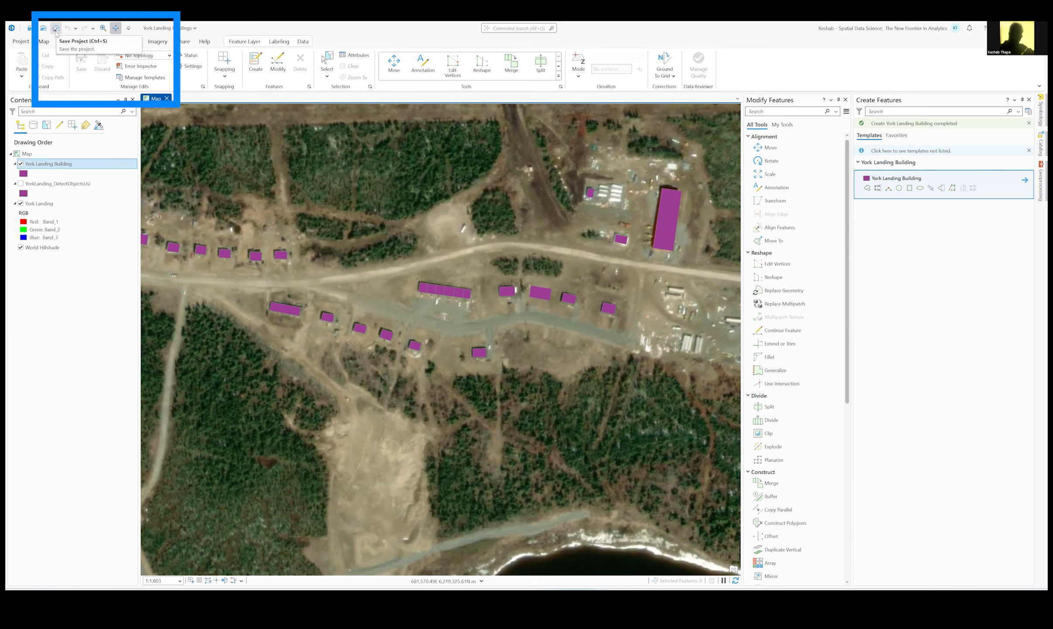
{"action": "left_click", "coordinate": [55, 33]}
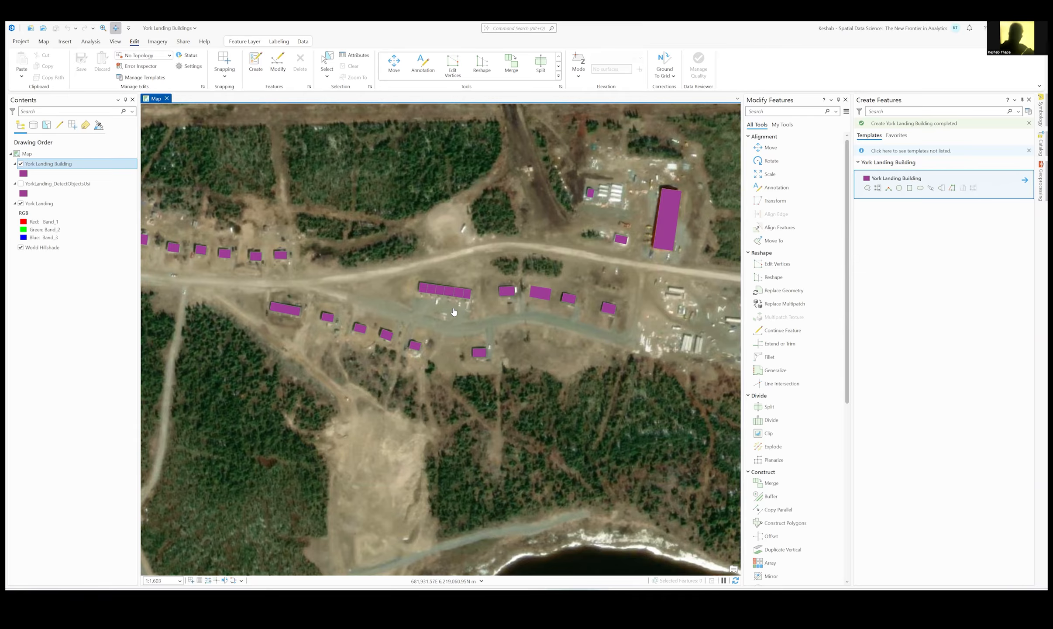
{"action": "scroll", "coordinate": [463, 306], "scroll_direction": "up", "scroll_amount": 2}
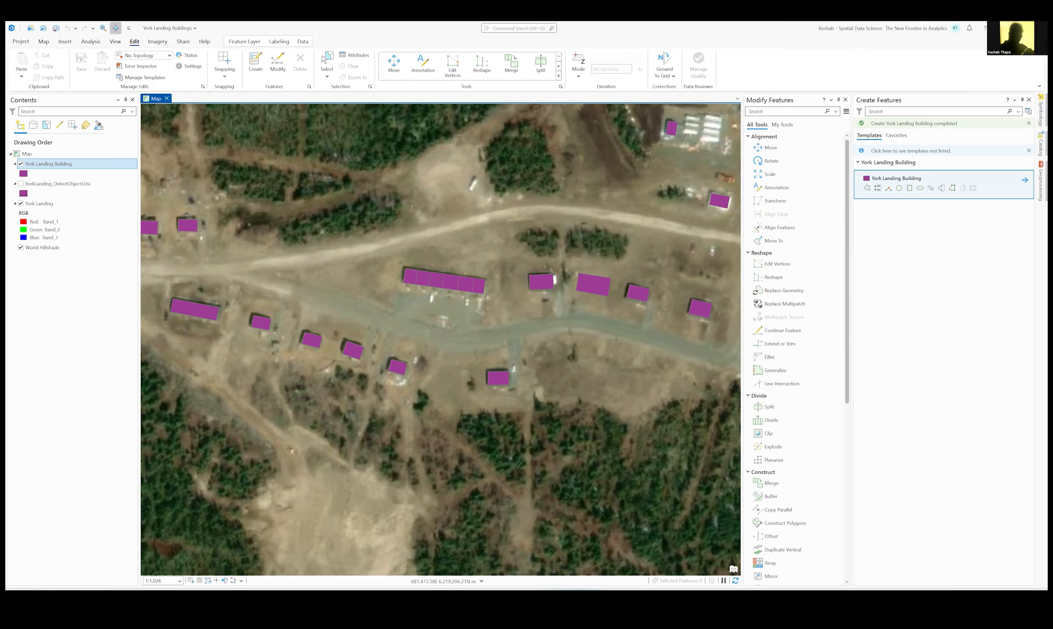